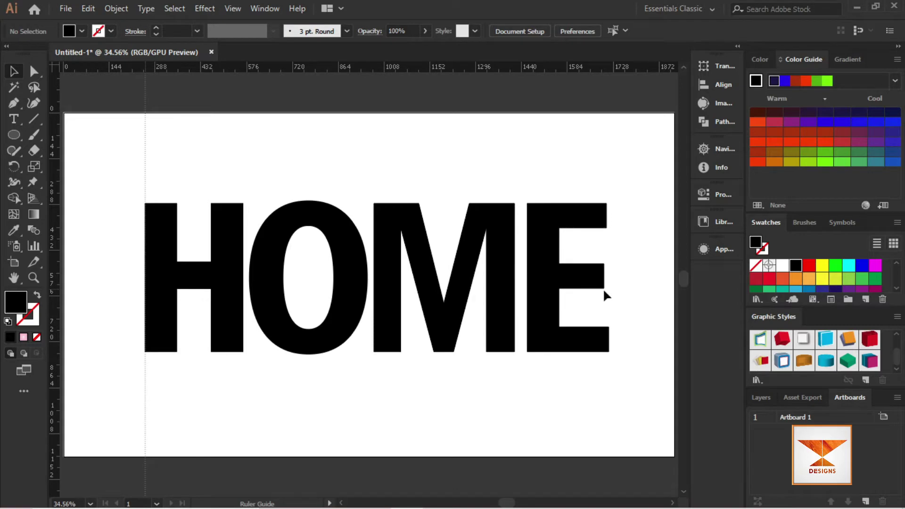
- Place vertical ruler guides along the H's outer left edge and the E's outer right edge
left_click_drag(63, 339, 505, 395)
left_click(444, 430)
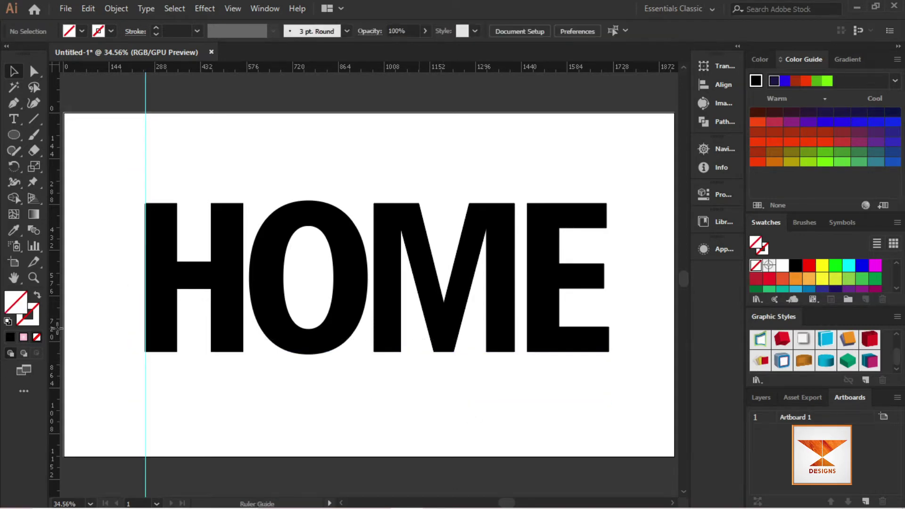
left_click_drag(609, 315, 610, 315)
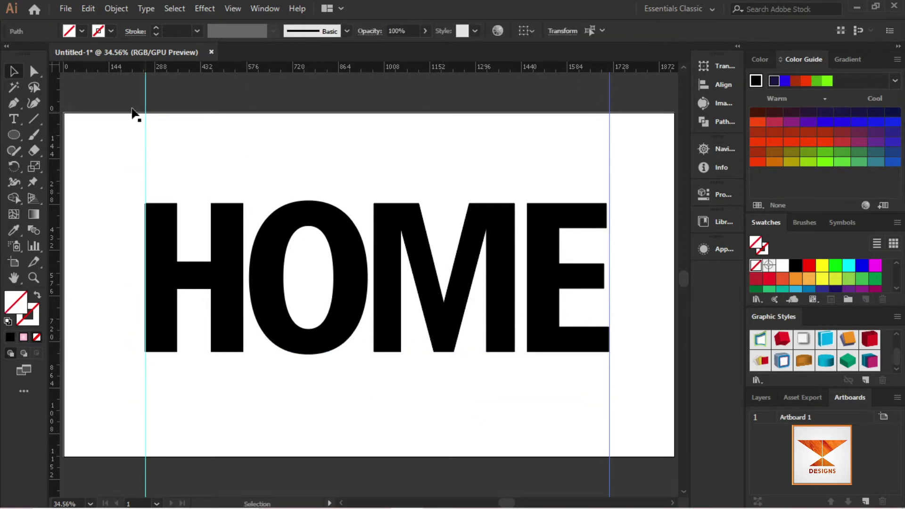
left_click(347, 116)
- Expand the HOME text into editable vector shapes
left_click(344, 273)
left_click(116, 8)
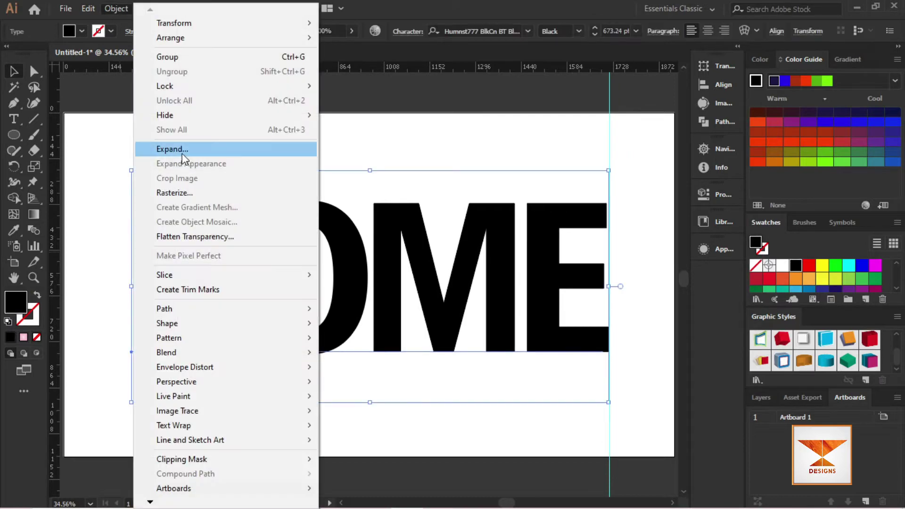
left_click(160, 148)
left_click(425, 340)
left_click(389, 142)
- Shift the letter E left to overlap the M and round all its corners by about 38.95 pt
left_click(34, 71)
left_click(548, 302)
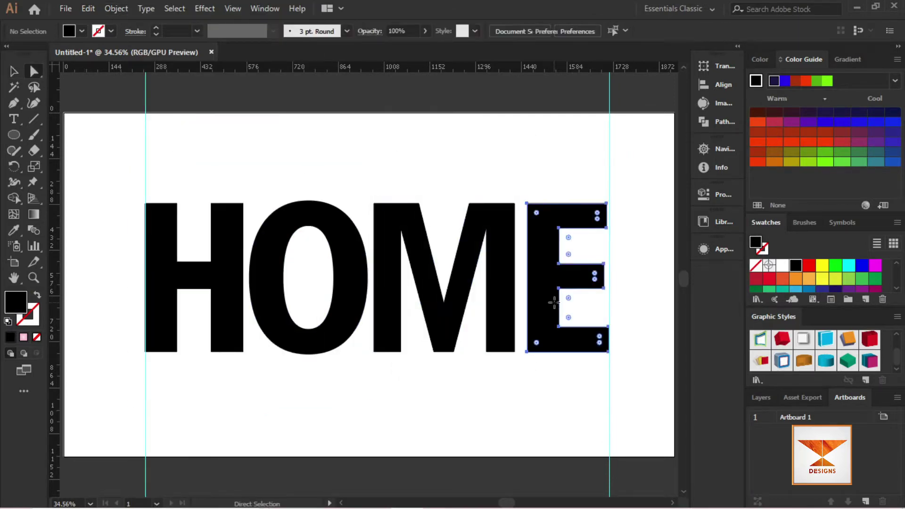
left_click_drag(548, 301, 535, 309)
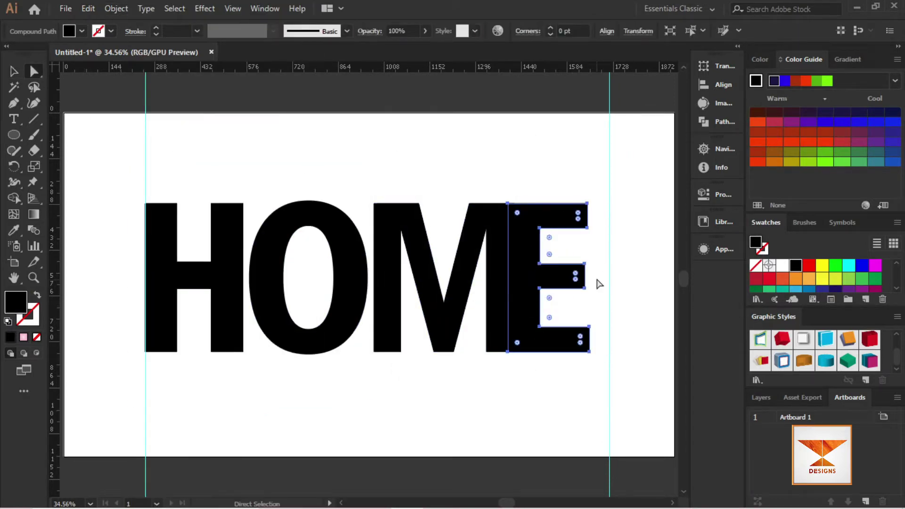
key("ctrl+equal")
key("ctrl+equal")
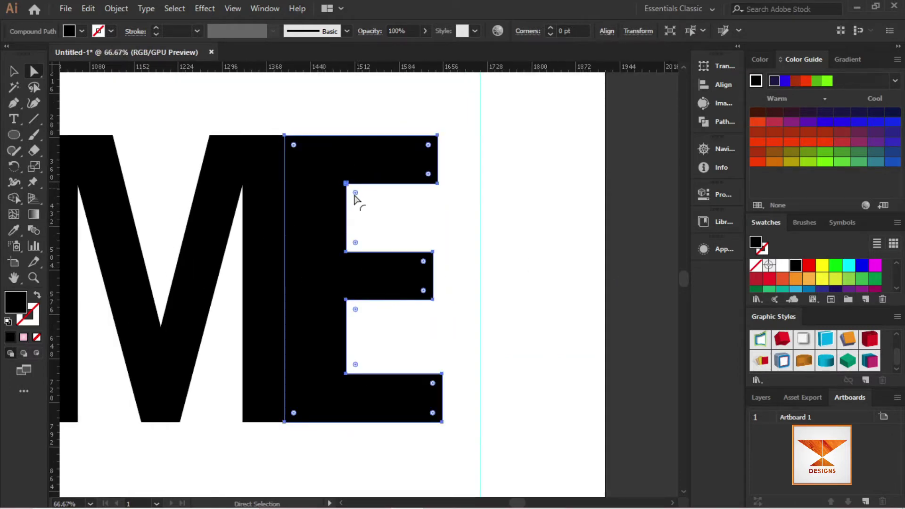
left_click_drag(354, 196, 371, 205)
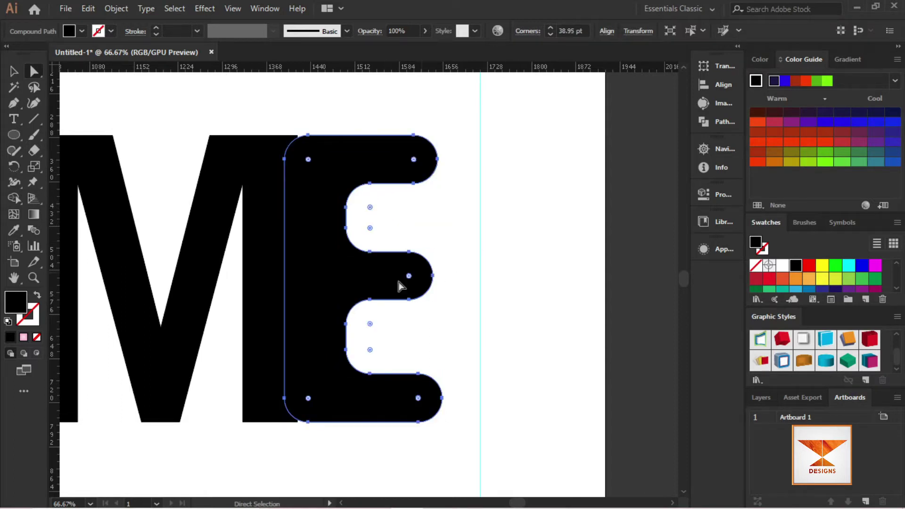
- Round all corners of the letter M by about 22.44 pt
left_click(560, 307)
left_click_drag(558, 302, 722, 303)
left_click(423, 346)
left_click_drag(403, 195, 398, 248)
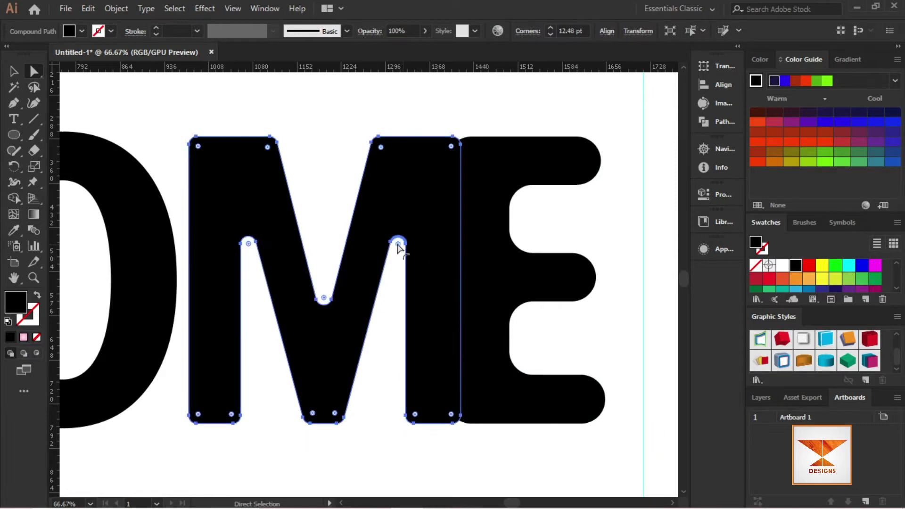
left_click_drag(272, 158, 269, 153)
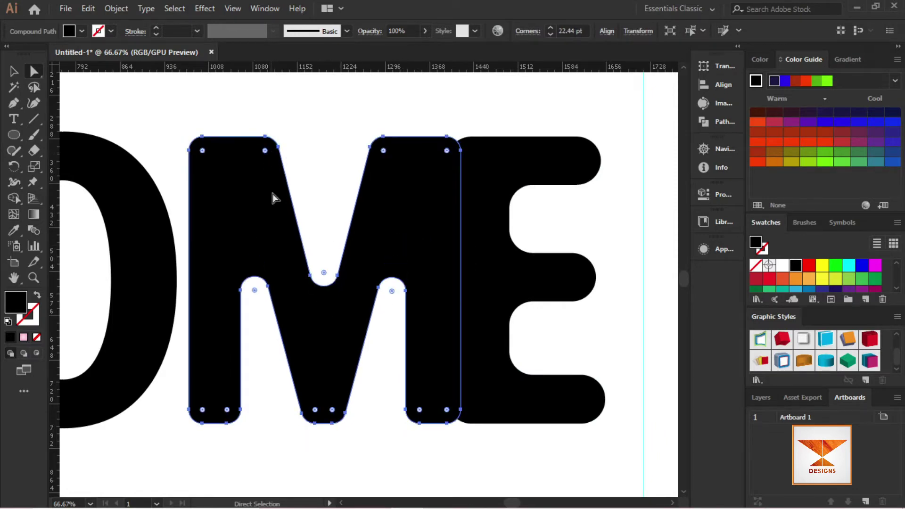
- Move the letters O and H right so each one overlaps its neighbouring letter
key("v")
left_click(121, 97)
left_click_drag(163, 462, 453, 435)
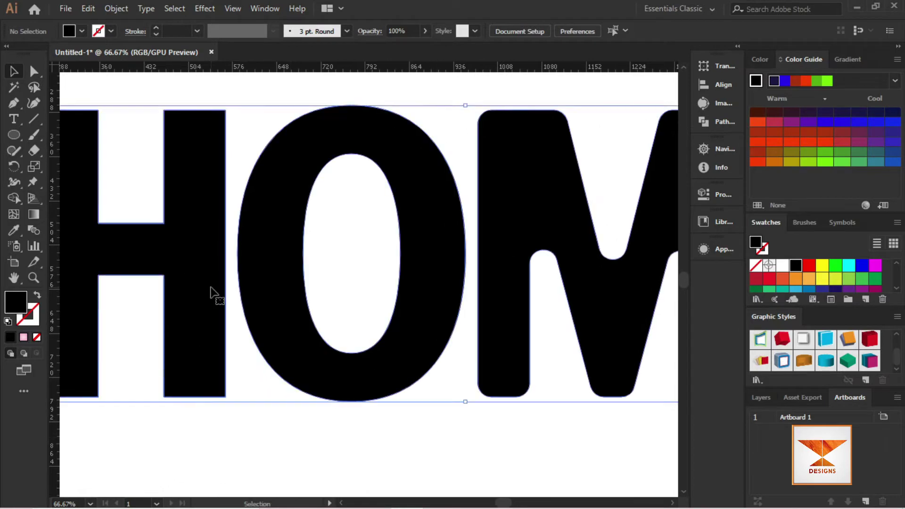
left_click(34, 70)
left_click_drag(193, 243, 220, 243)
left_click_drag(415, 271, 451, 265)
left_click_drag(235, 257, 257, 262)
- Round all corners of the letter H by about 50.34 pt
left_click(191, 332)
left_click(219, 292)
left_click_drag(204, 287, 182, 321)
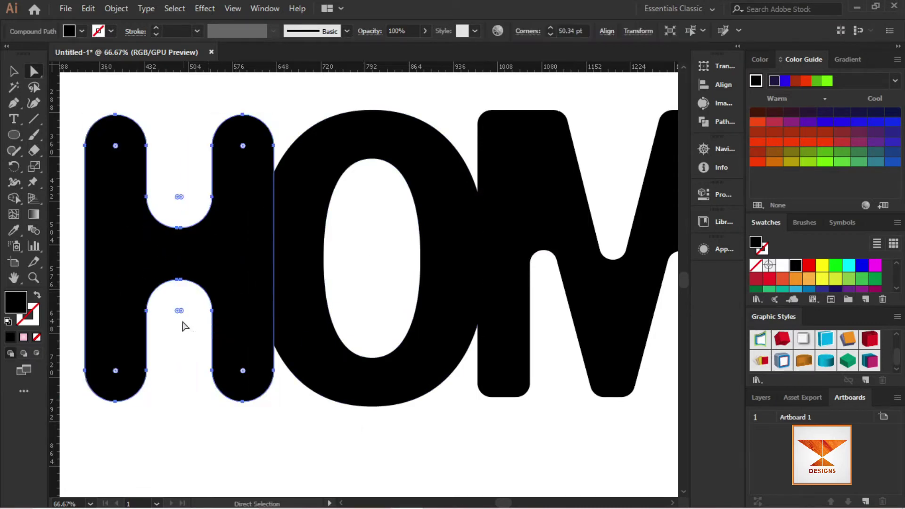
left_click(11, 72)
left_click(103, 93)
key("ctrl+0")
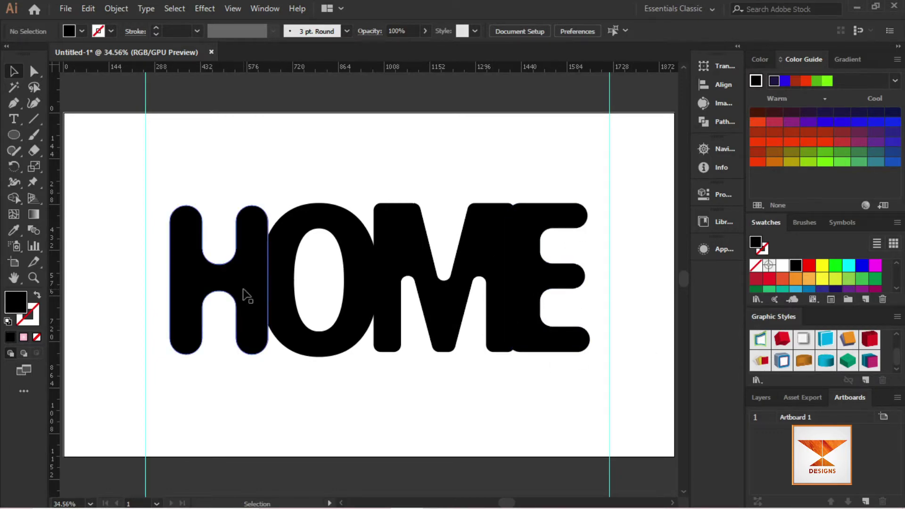
- Draw a closed five-point house shape above the M with the Pen tool, matching the letter's width
left_click(14, 135)
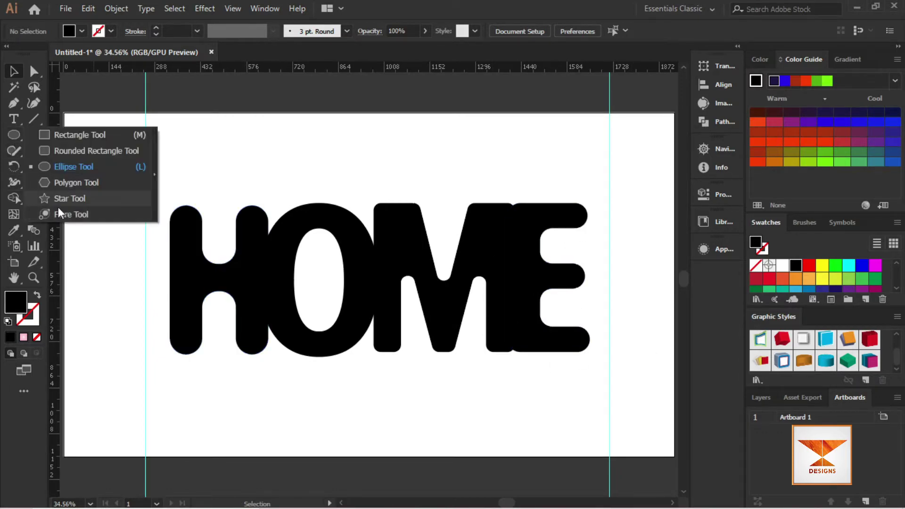
left_click(84, 93)
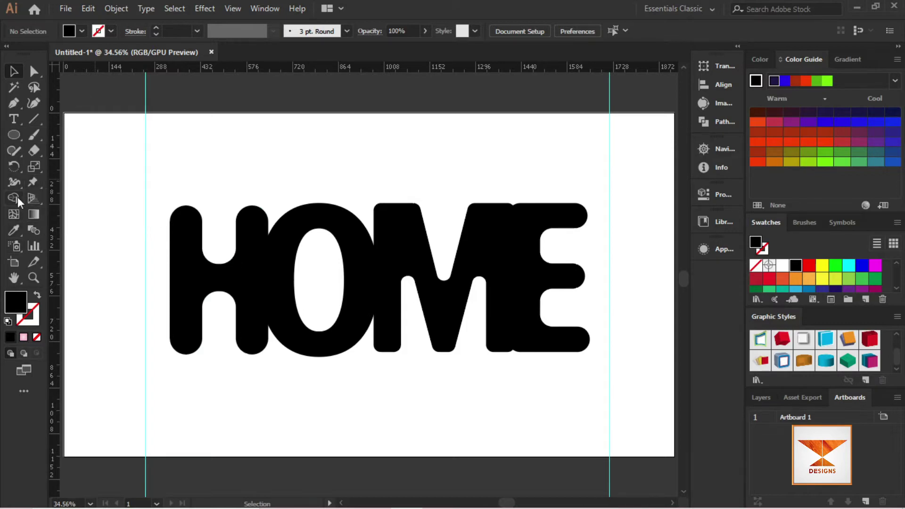
left_click(15, 106)
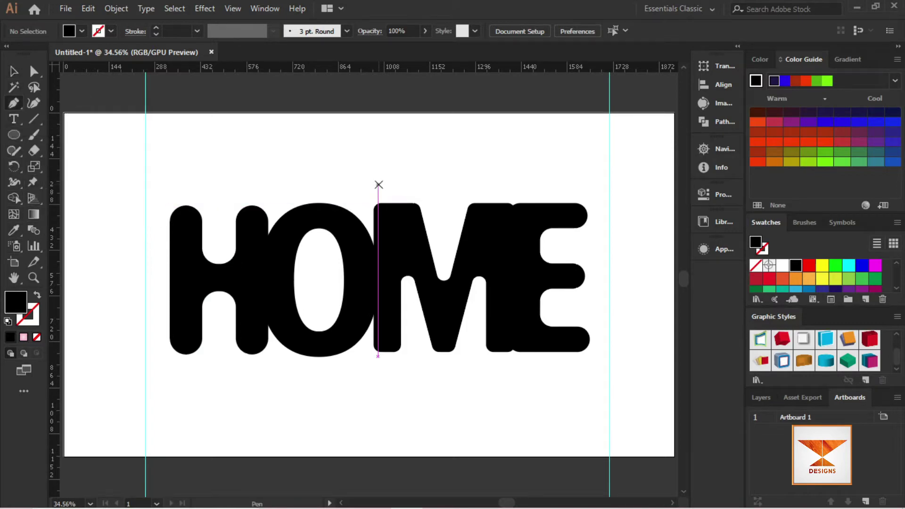
left_click(374, 151)
left_click(374, 192)
left_click(514, 193)
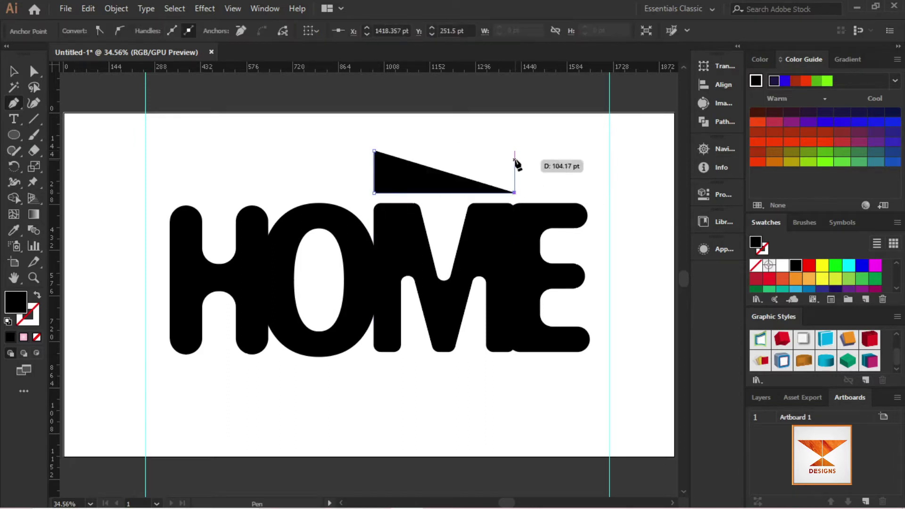
left_click(514, 151)
left_click(444, 126)
left_click(374, 151)
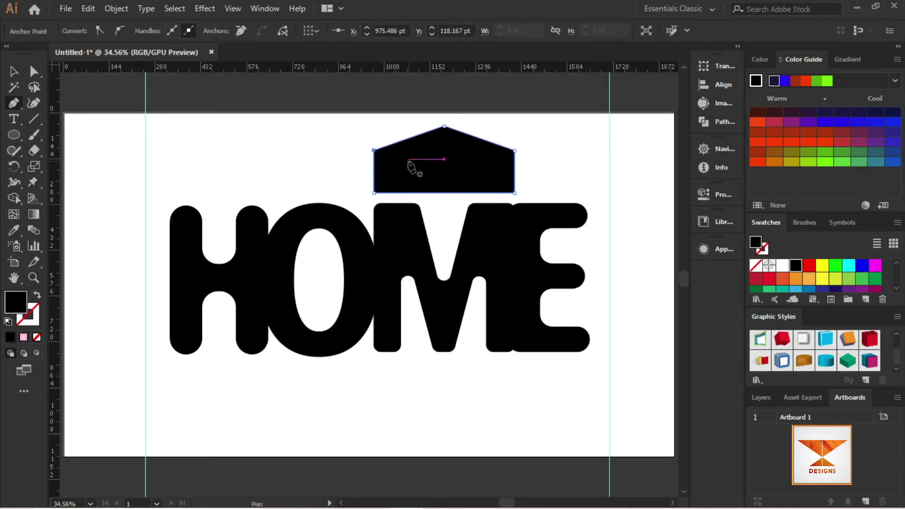
- Round the corners of the five-point house shape above the M
left_click(16, 69)
left_click(321, 155)
left_click(441, 166)
left_click(35, 71)
left_click_drag(383, 158, 401, 167)
- Move the rounded house shape onto the middle of the O and delete the vertical guides
left_click(13, 71)
left_click(126, 153)
left_click_drag(466, 163, 345, 286)
left_click(648, 220)
left_click(453, 171)
left_click(503, 168)
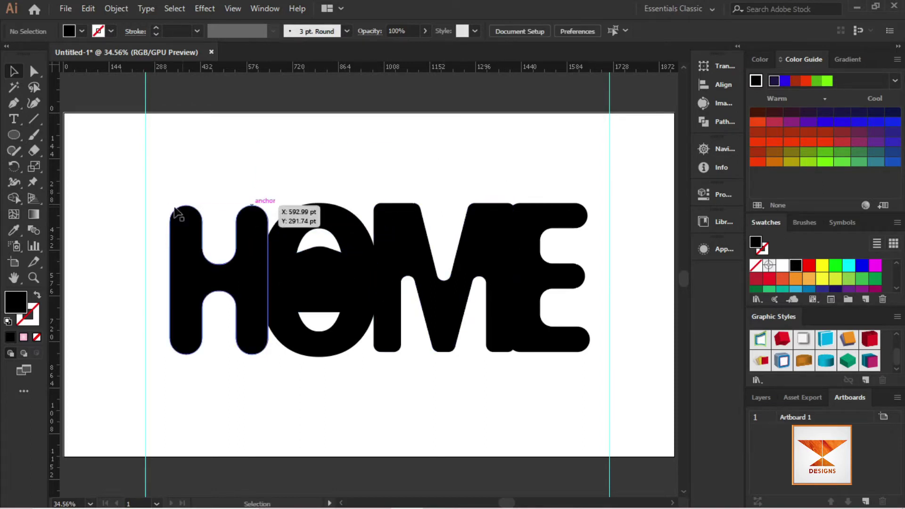
left_click(145, 218)
key("Delete")
left_click_drag(114, 161, 367, 417)
left_click(204, 9)
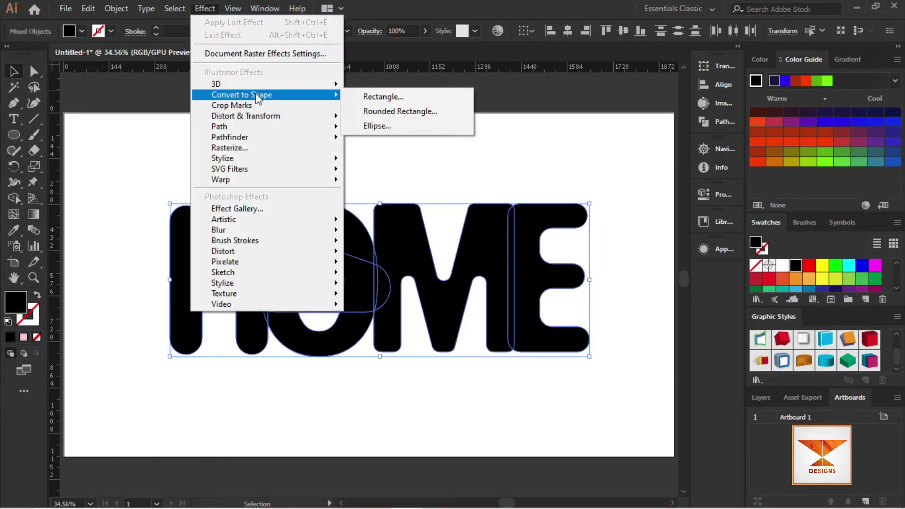
left_click(384, 138)
left_click(383, 137)
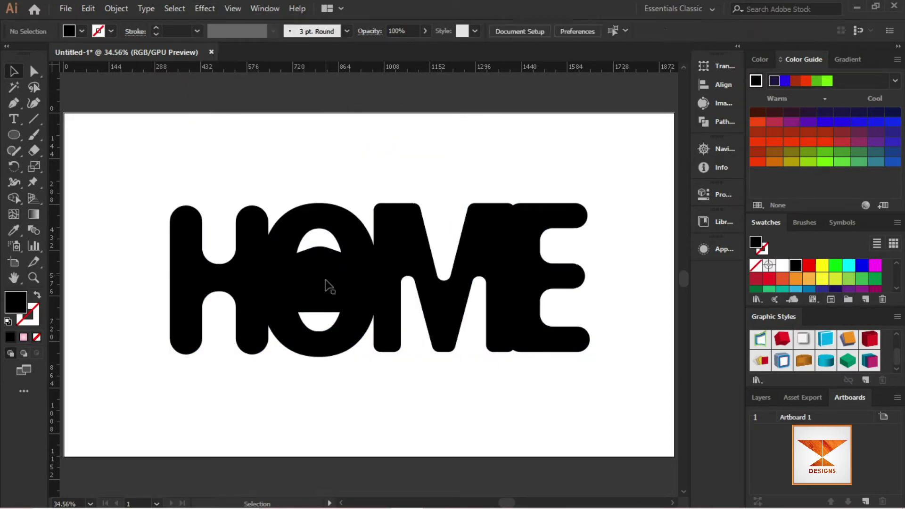
- Unite all the HOME letters and the rounded house shape into one shape with Pathfinder
left_click_drag(135, 186, 524, 312)
left_click(717, 122)
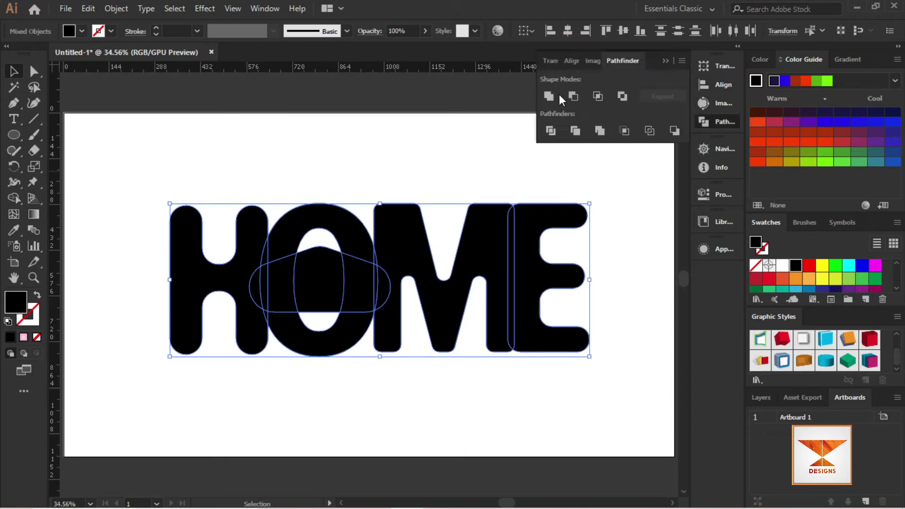
left_click(548, 95)
left_click(345, 237)
left_click(106, 316)
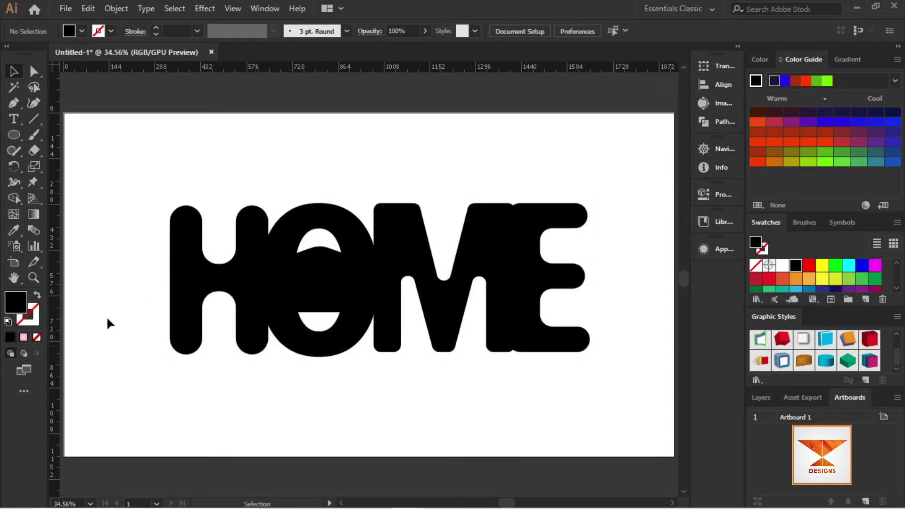
left_click(283, 264)
left_click(383, 157)
- Draw a small black square in the artboard's upper-left area, above the H
left_click_drag(14, 134, 52, 134)
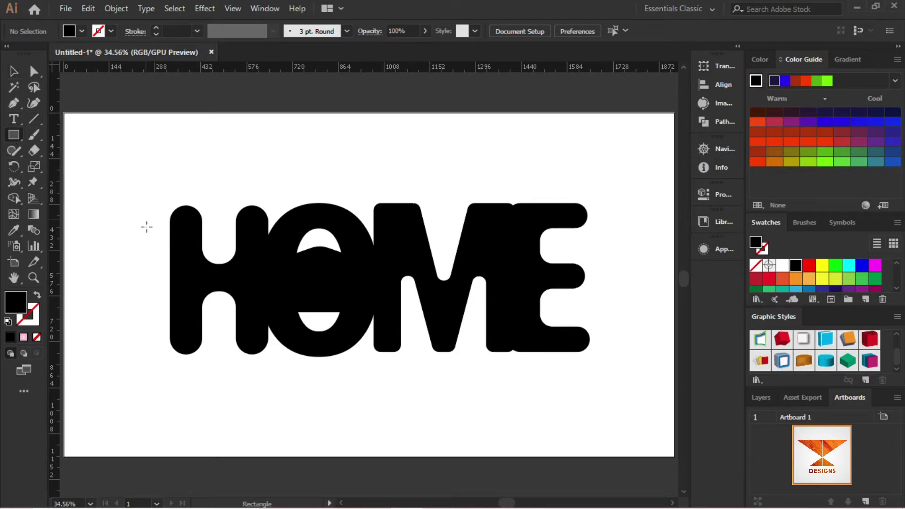
left_click_drag(132, 134, 161, 165)
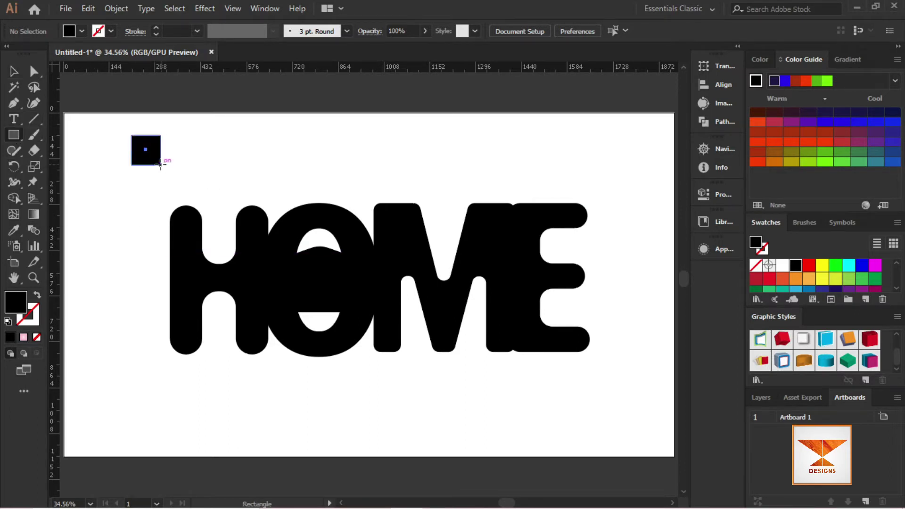
left_click(13, 102)
key("ctrl+equal")
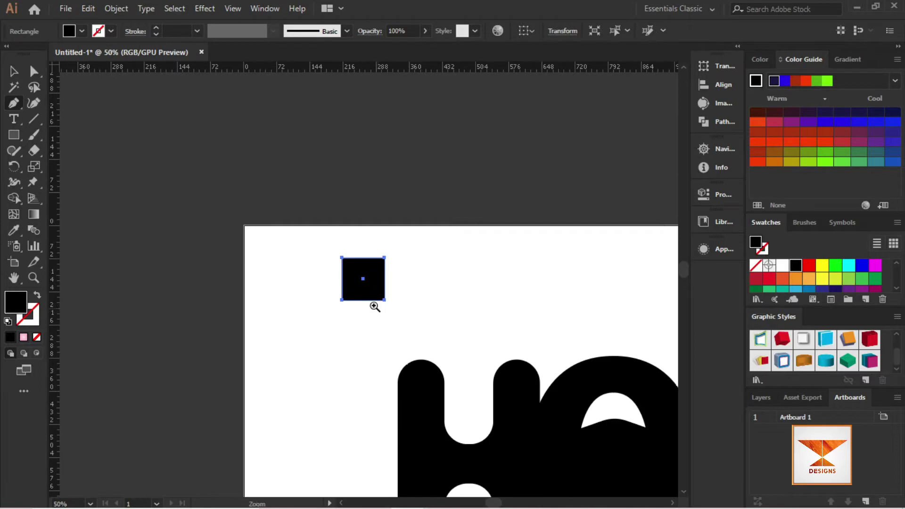
left_click_drag(330, 247, 549, 443)
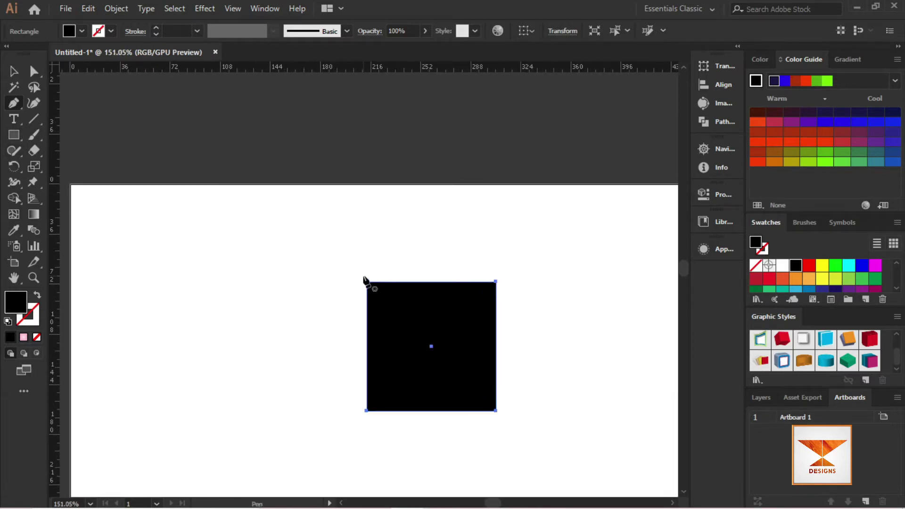
left_click(367, 281)
key("ctrl+z")
left_click(14, 71)
left_click(68, 184)
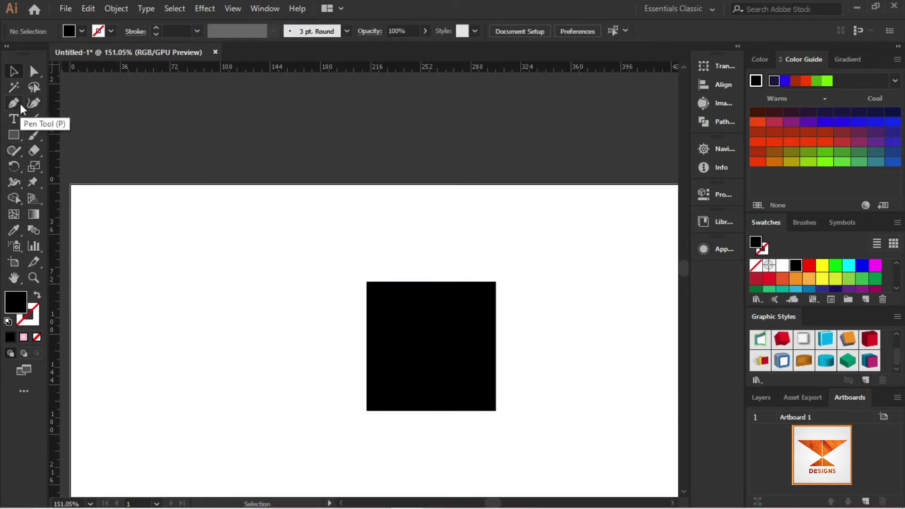
left_click(14, 134)
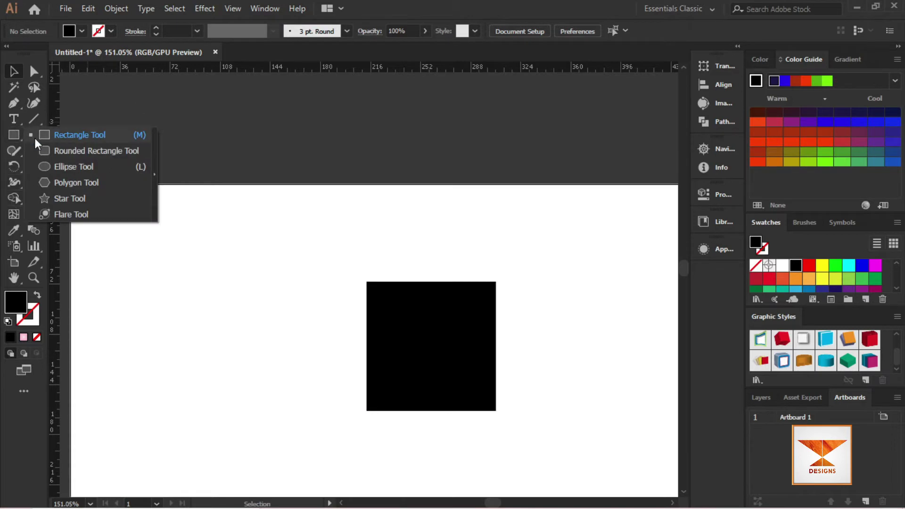
left_click_drag(370, 219, 513, 329)
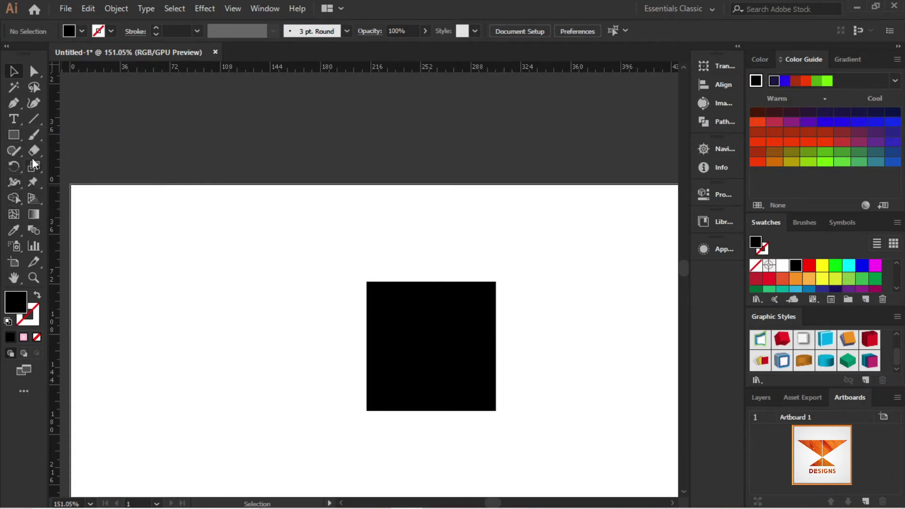
- Duplicate the small black square horizontally to its left
key("v")
left_click(442, 366)
left_click_drag(459, 393, 301, 393)
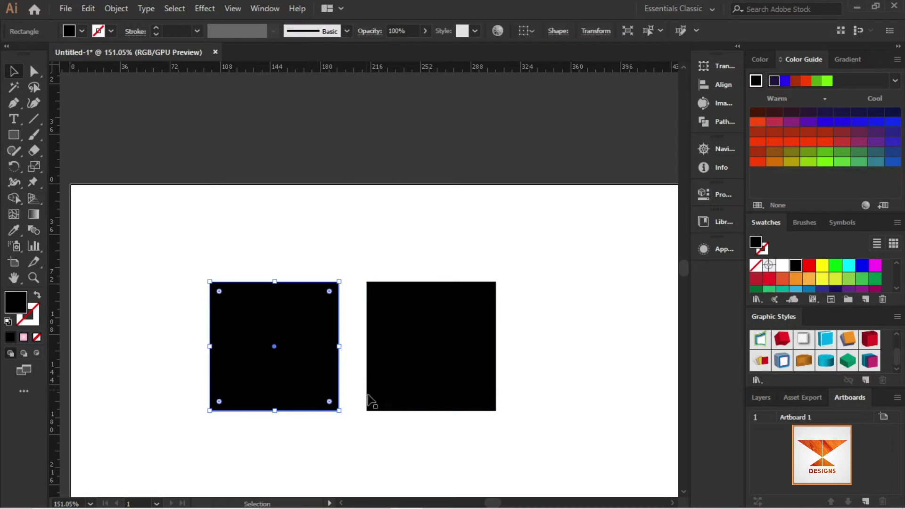
left_click(711, 194)
left_click(590, 151)
left_click(606, 209)
left_click(445, 248)
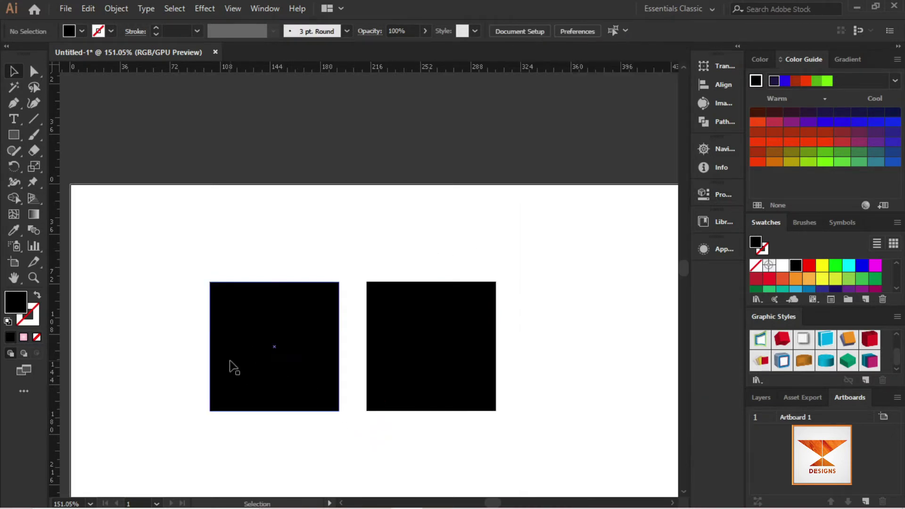
- Rotate the copied square 45° and place it centred over the original square's upper part as a roof
left_click(234, 368)
left_click_drag(344, 416, 273, 460)
left_click_drag(279, 352, 436, 314)
left_click(594, 282)
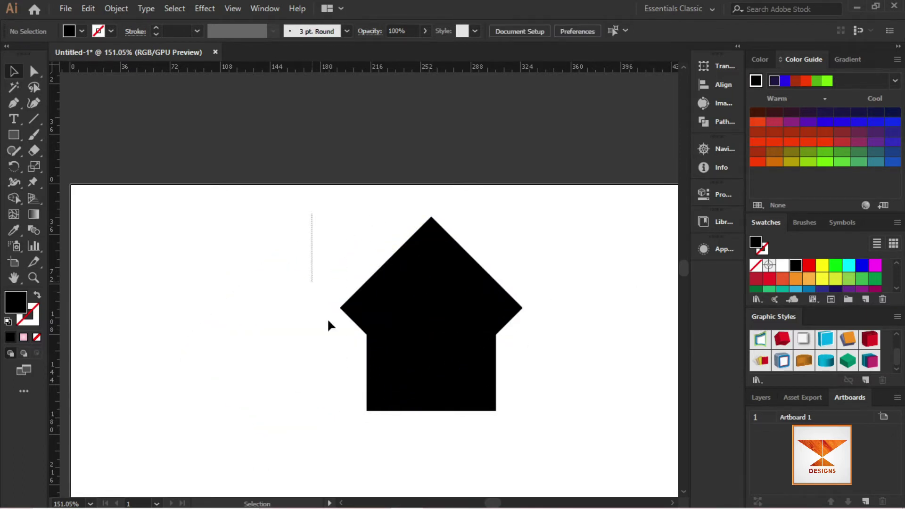
- Merge the square and the rotated roof square into one house silhouette with Shape Builder
left_click_drag(328, 321, 528, 377)
key("shift+m")
mouse_move(370, 264)
left_mouse_down()
mouse_move(440, 259)
mouse_move(429, 374)
mouse_move(413, 389)
mouse_move(467, 398)
left_mouse_up()
left_click(14, 71)
left_click(292, 264)
- Shift the house silhouette left and add a narrow upright white door rectangle in its lower part
mouse_move(422, 347)
left_mouse_down()
mouse_move(356, 347)
mouse_move(362, 401)
left_mouse_up()
left_click(525, 321)
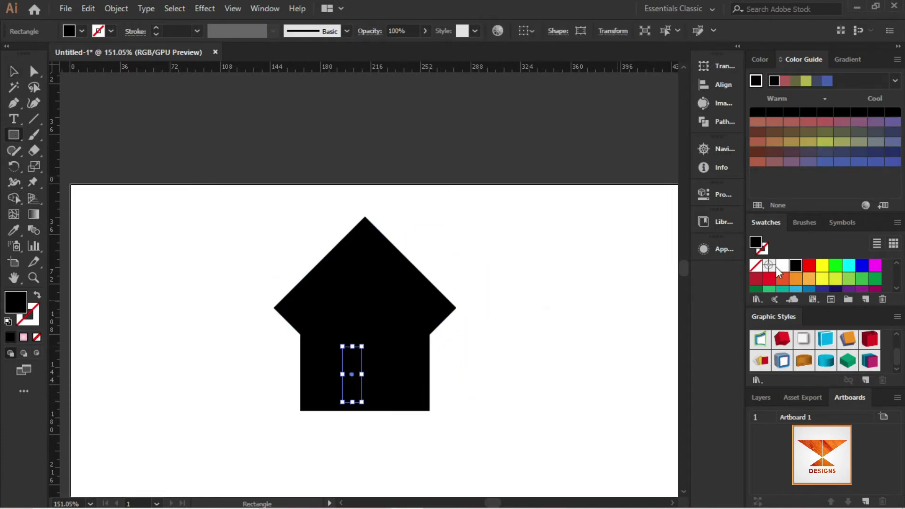
left_click(782, 265)
left_click(14, 71)
left_click(578, 356)
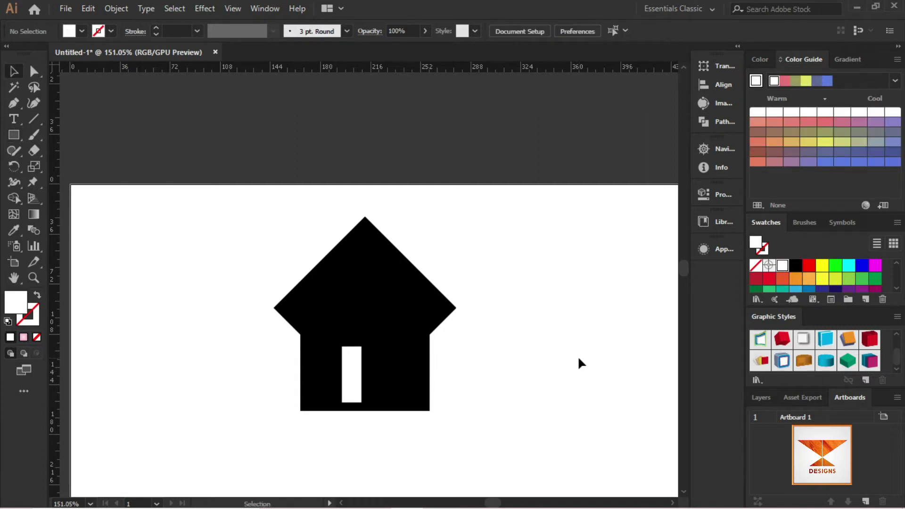
- Cut the white door rectangle out of the black house silhouette with Pathfinder to form one compound shape
left_click(361, 319)
left_click(350, 387)
left_click_drag(259, 210, 490, 459)
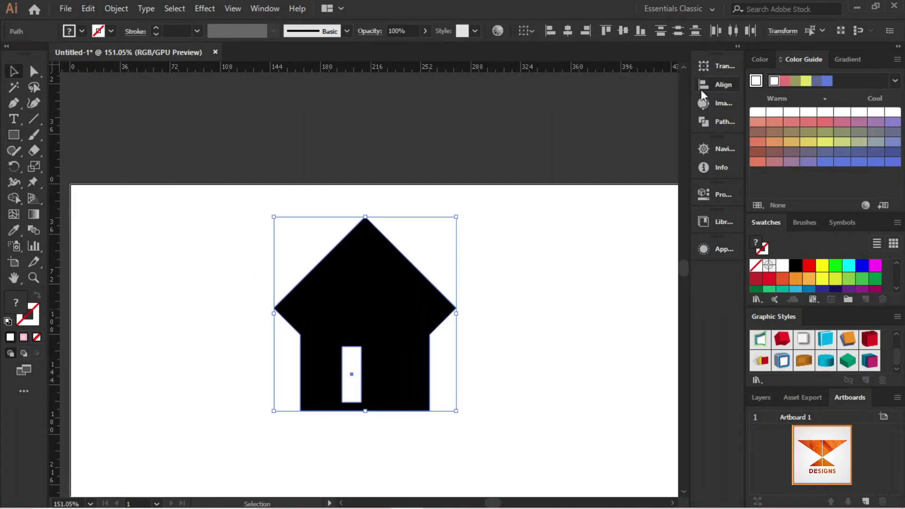
left_click(706, 121)
left_click(574, 96)
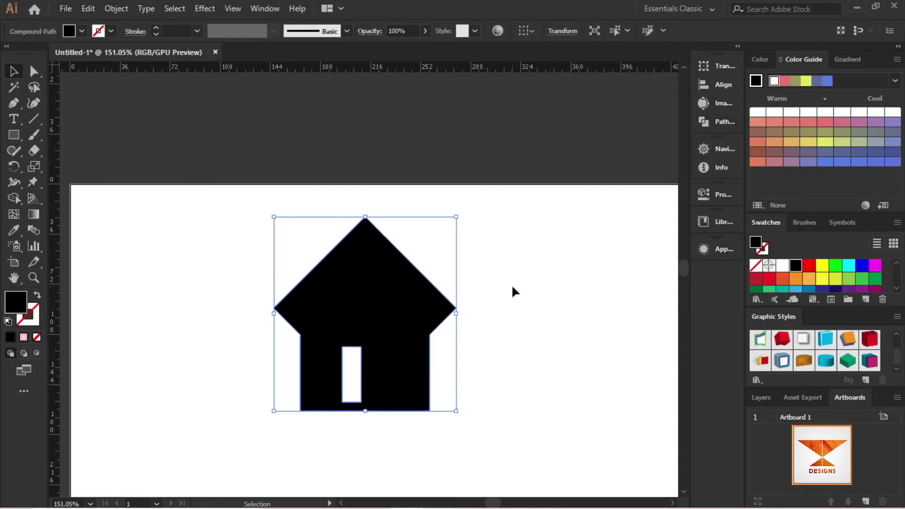
left_click(538, 257)
- Fill the house icon with yellow and move it into the centre of the letter O in the HOME wordmark
key("ctrl+minus")
key("ctrl+minus")
key("ctrl+minus")
key("ctrl+minus")
key("ctrl+minus")
key("ctrl+minus")
left_click(364, 282)
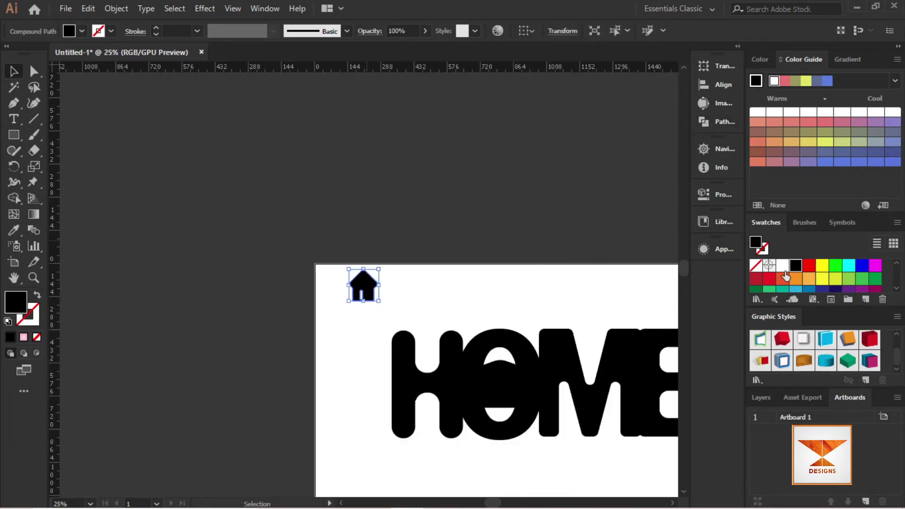
left_click(783, 266)
left_click(382, 281)
left_click(823, 269)
left_click(377, 288)
left_click(822, 267)
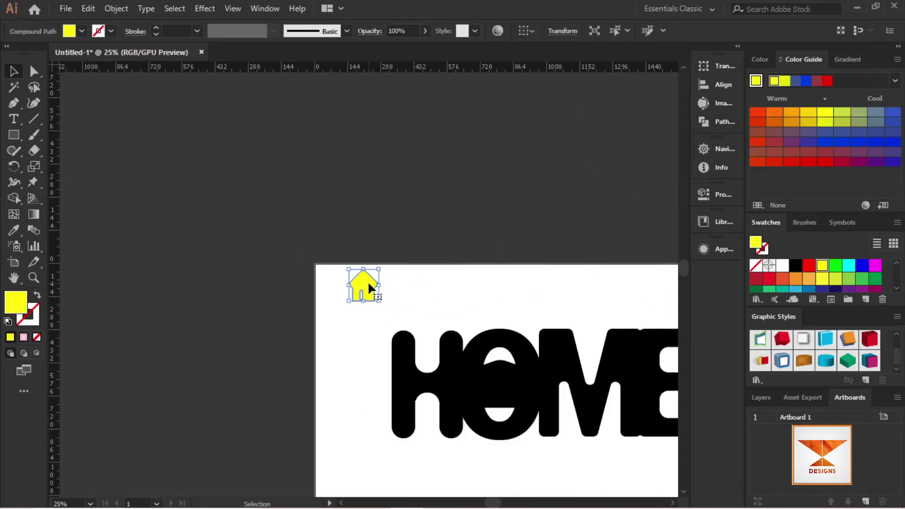
left_click_drag(369, 287, 507, 382)
left_click(524, 284)
- Try to subtract the yellow house from the HOME wordmark with Pathfinder, and undo the operation
left_click(512, 384)
left_click(526, 385, "shift")
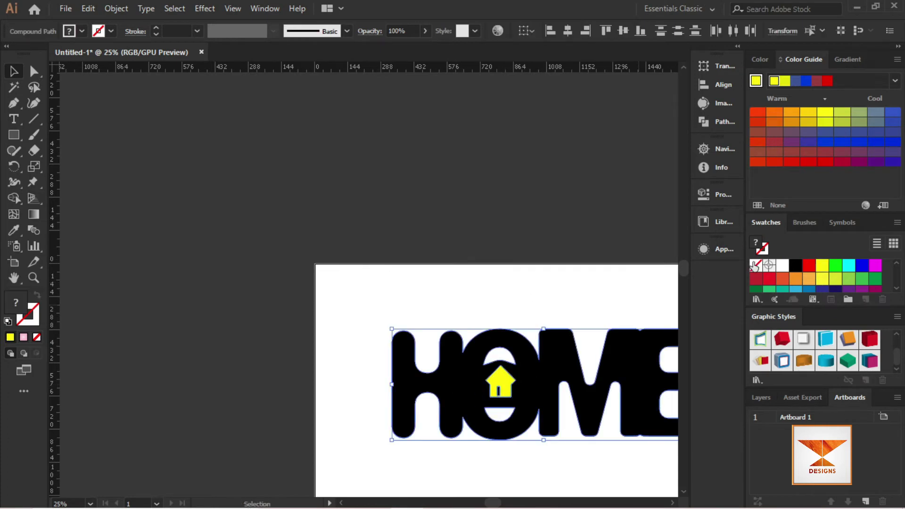
left_click(723, 124)
left_click(572, 96)
left_click(562, 240)
key("ctrl+z")
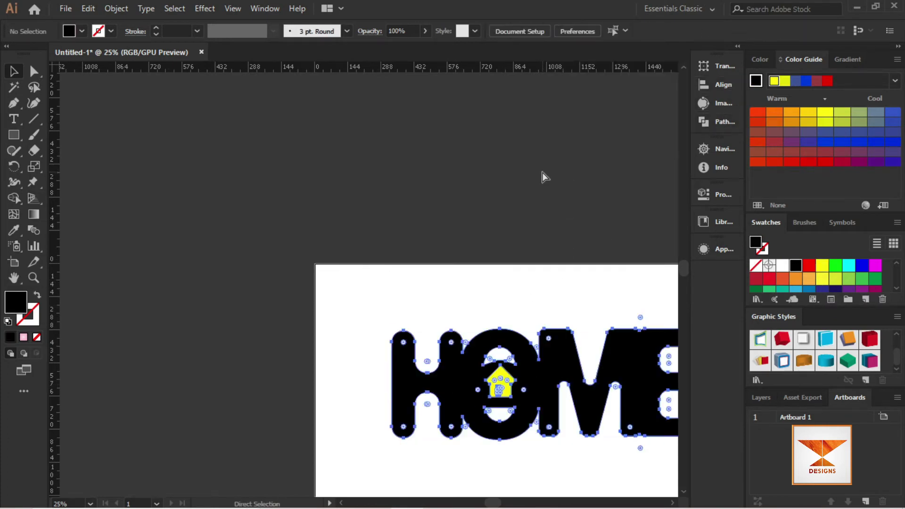
- Cut the yellow house shape out of the letter O with a Pathfinder operation on the house and the HOME wordmark
left_click(602, 231)
key("ctrl+0")
key("ctrl+1")
left_click_drag(238, 223, 234, 237)
left_click(367, 101)
left_click(264, 282)
left_click(415, 250, "shift")
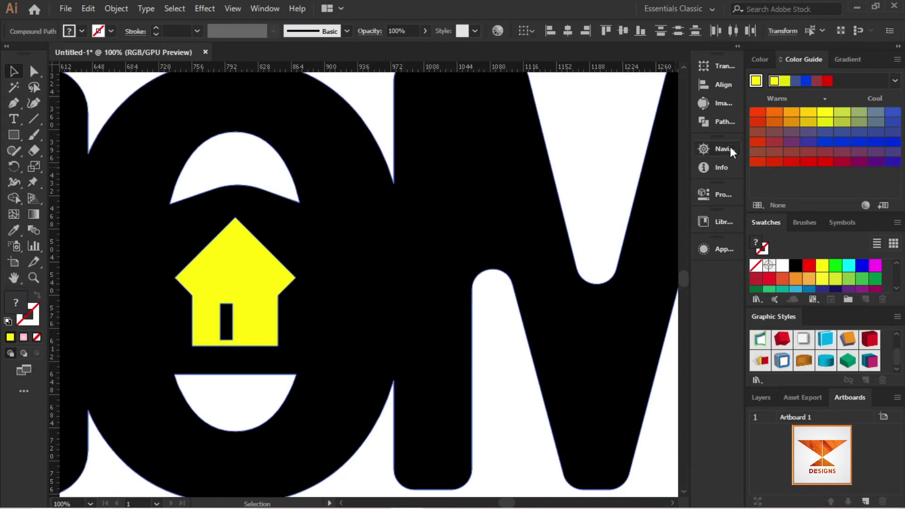
left_click(721, 124)
left_click(619, 127)
left_click(592, 174)
key("ctrl+0")
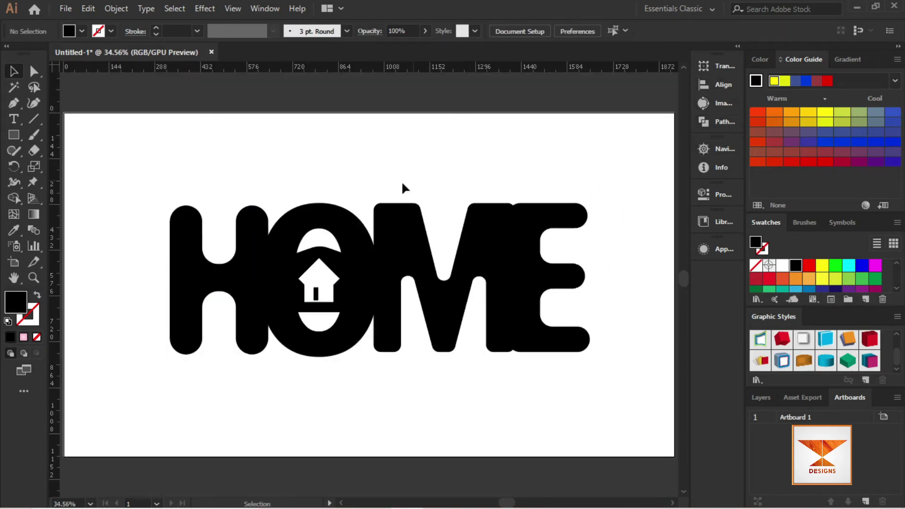
- Recolour the whole HOME wordmark with a rose red from the Color Guide's High Contrast 4 harmony
left_click_drag(143, 177, 676, 408)
left_click(760, 59)
left_click(801, 59)
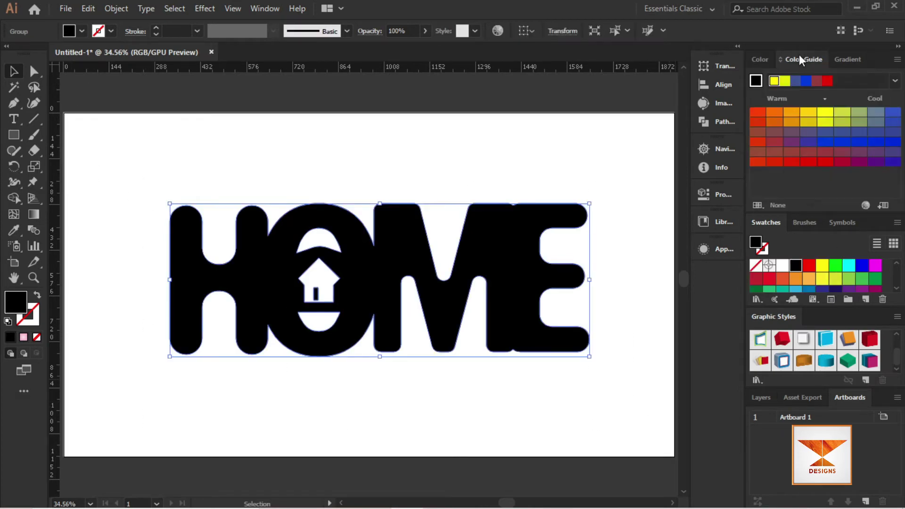
left_click(894, 81)
scroll(828, 178, "up", 3)
left_click(760, 85)
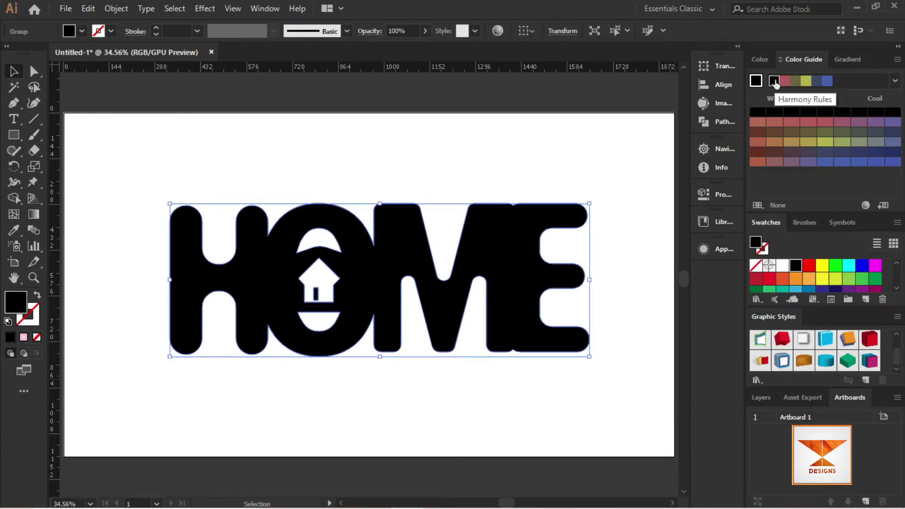
left_click(785, 85)
left_click(895, 81)
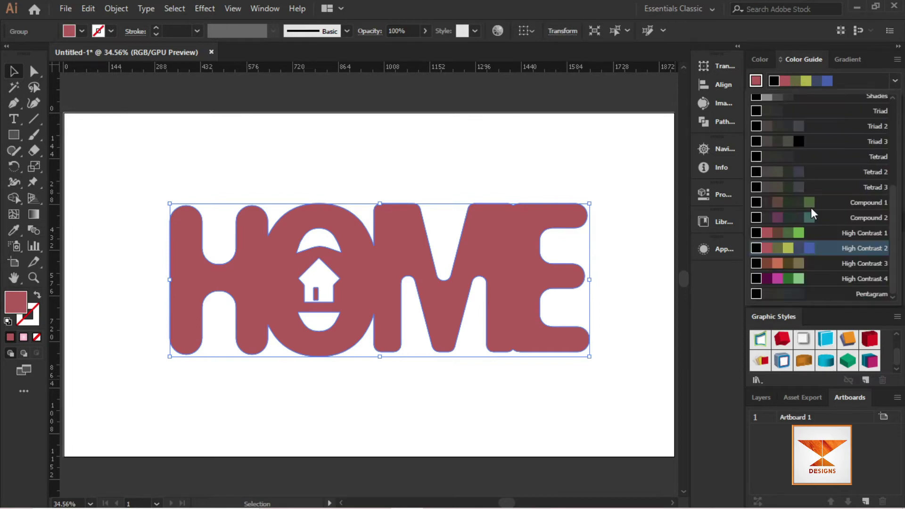
left_click(811, 207)
left_click(792, 132)
left_click(758, 132)
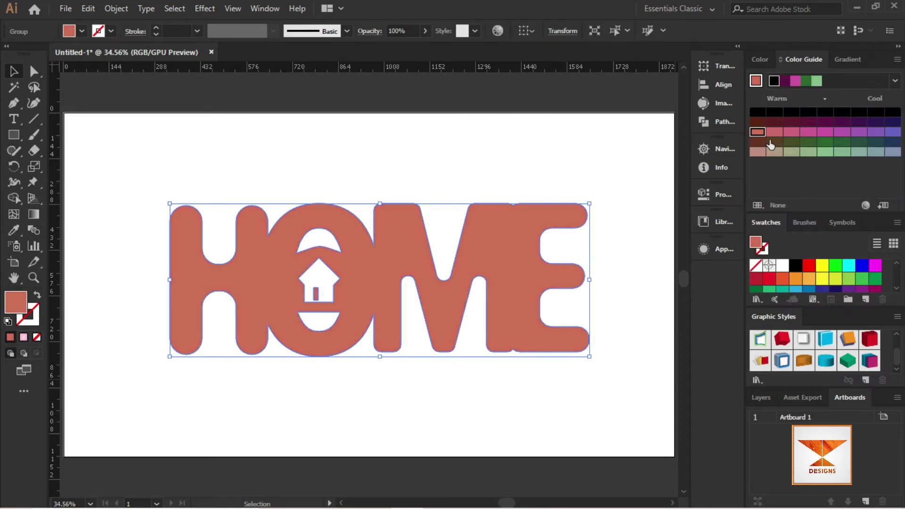
left_click(791, 133)
left_click(794, 122)
left_click(775, 132)
left_click(630, 236)
- Start a 3D Extrude & Bevel effect on the whole HOME wordmark with the live preview turned on
key("ctrl+a")
left_click(204, 9)
mouse_move(330, 84)
left_click(394, 86)
left_click(550, 277)
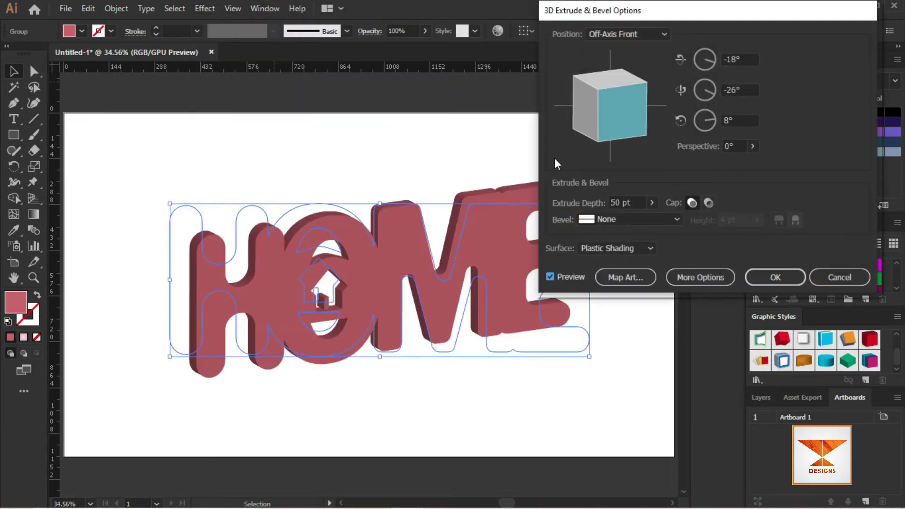
- Try the Isometric Left, Isometric Top, Isometric Bottom and Off-Axis Back positions for the extruded wordmark
left_click(627, 34)
left_click(613, 252)
left_click(627, 34)
left_click(628, 276)
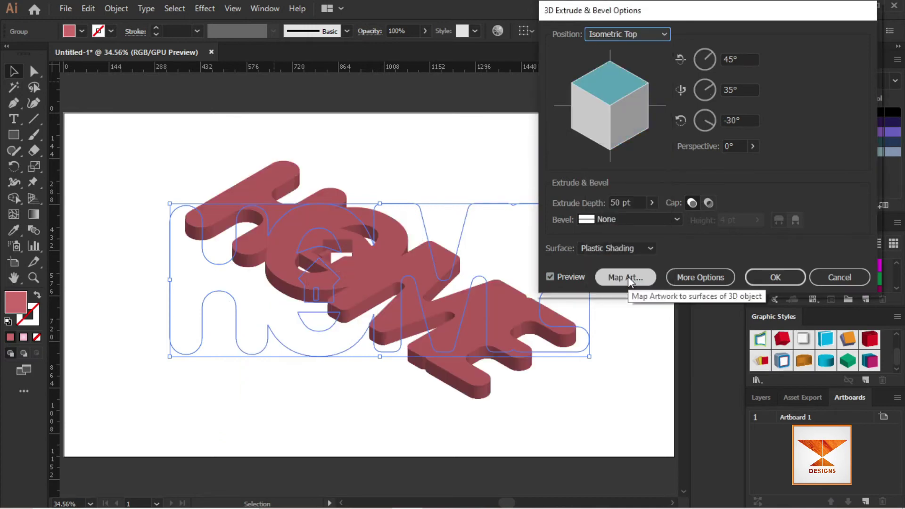
left_click(627, 34)
left_click(620, 290)
left_click(627, 34)
left_click(628, 173)
- Try the Off-Axis Front, Left and Right positions, and give the last one a 14° rotation about the vertical axis
left_click(627, 34)
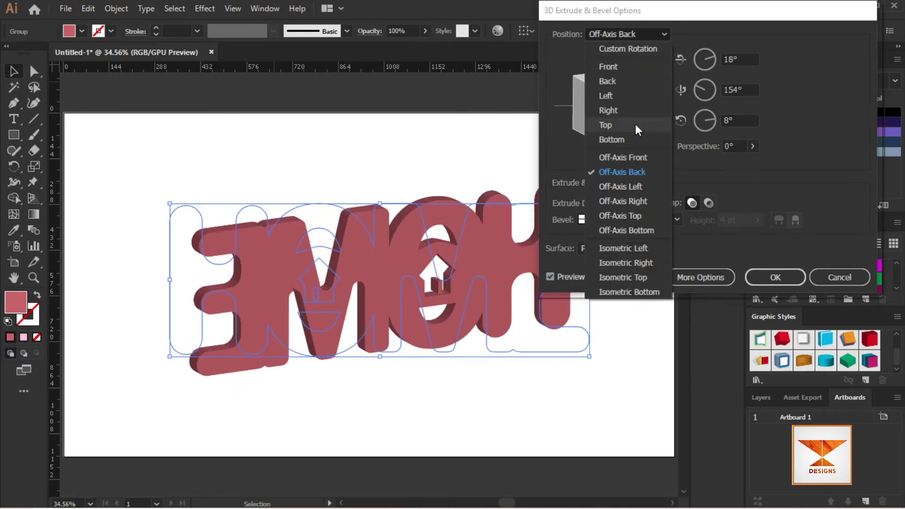
left_click(623, 157)
left_click(627, 34)
left_click(621, 186)
left_click(628, 34)
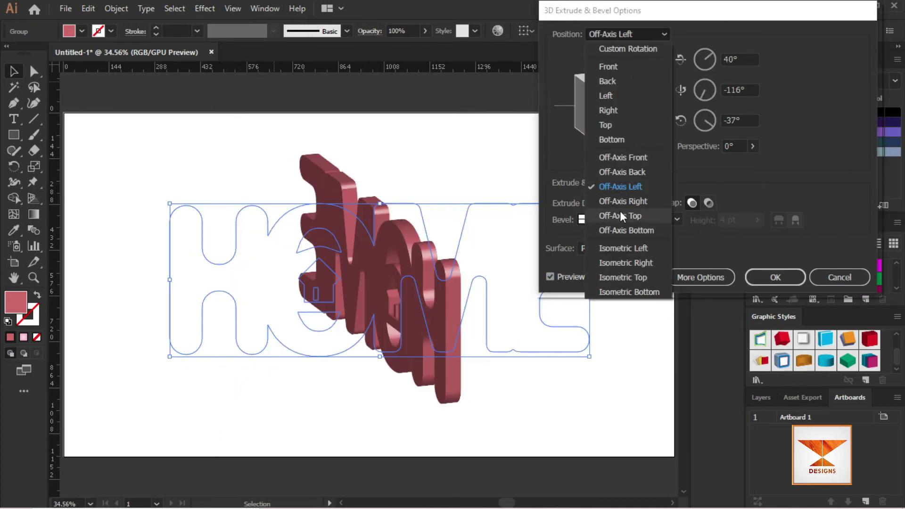
left_click(623, 202)
left_click(708, 90)
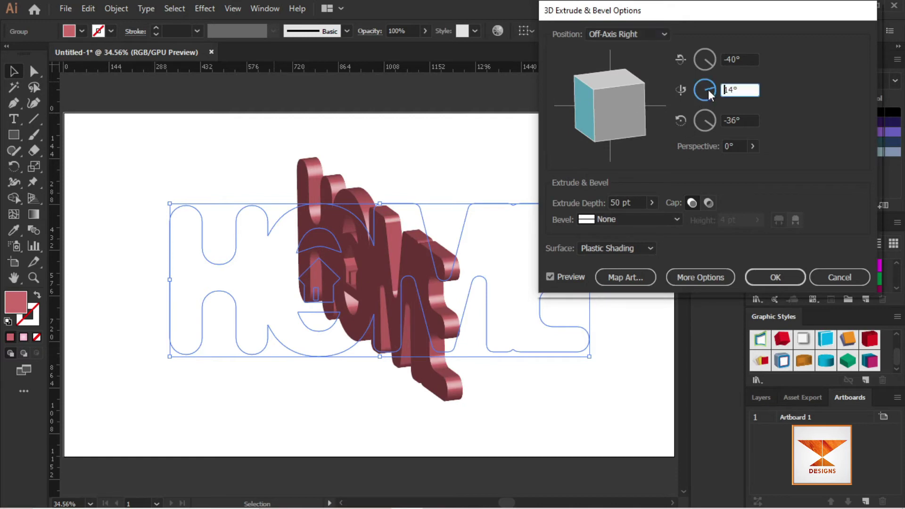
- Compare the Off-Axis Back, Off-Axis Right and Off-Axis Left positions on the extruded wordmark
left_click(627, 34)
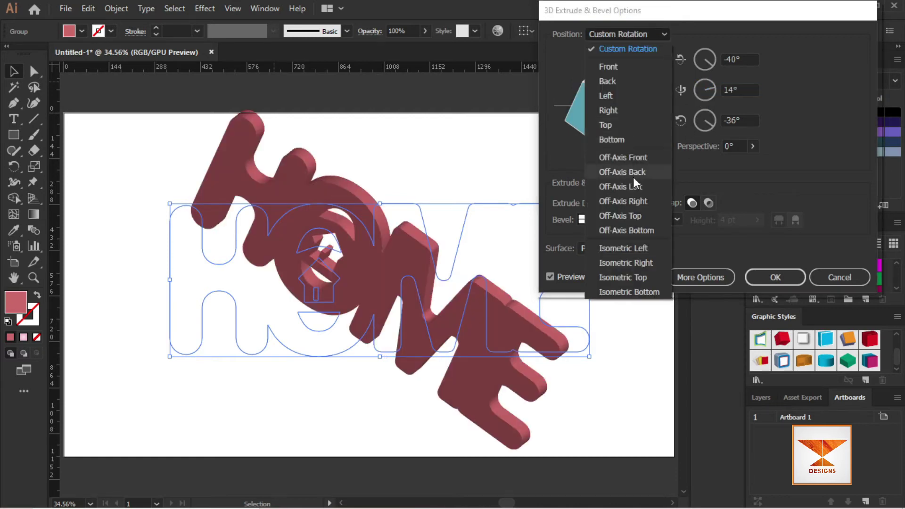
left_click(631, 172)
left_click(646, 33)
left_click(622, 201)
left_click(627, 34)
left_click(620, 187)
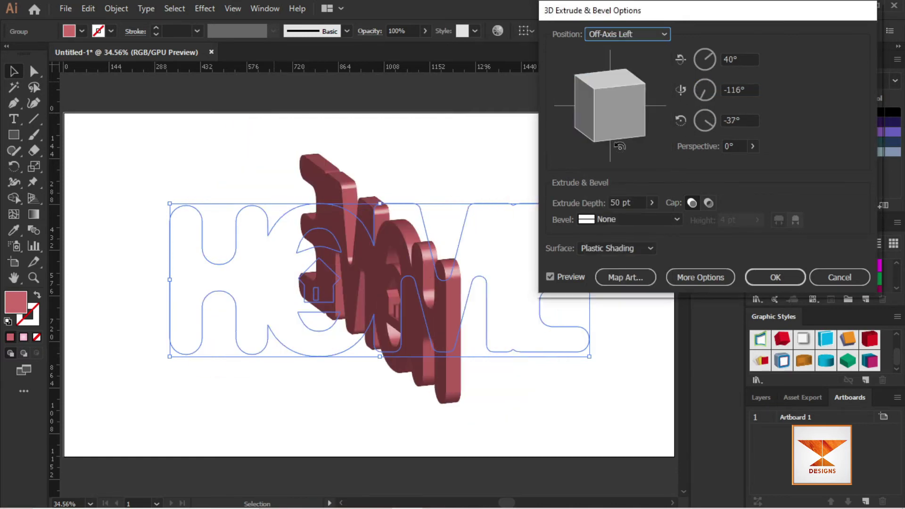
- Preview the Isometric Left and Isometric Right positions, and set the extrusion's position to Isometric Top
left_click(627, 34)
left_click(624, 249)
left_click(627, 34)
left_click(619, 263)
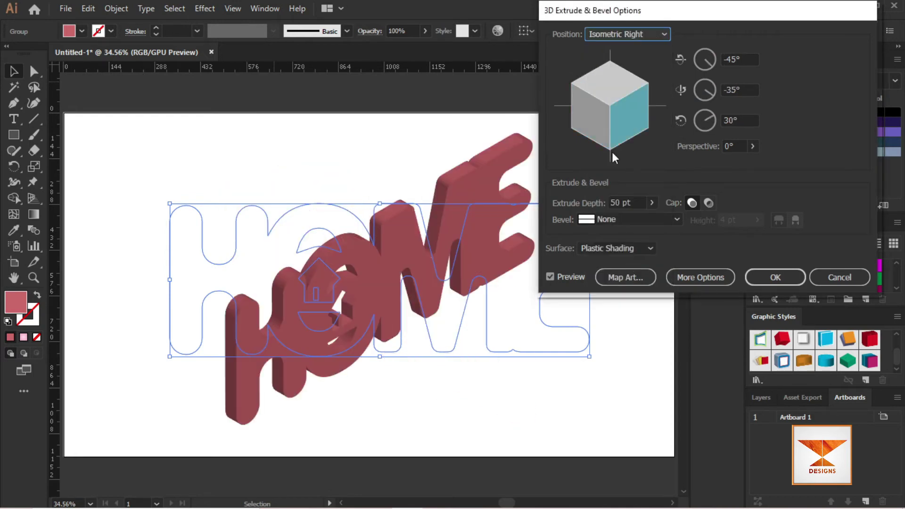
left_click(627, 34)
left_click(627, 276)
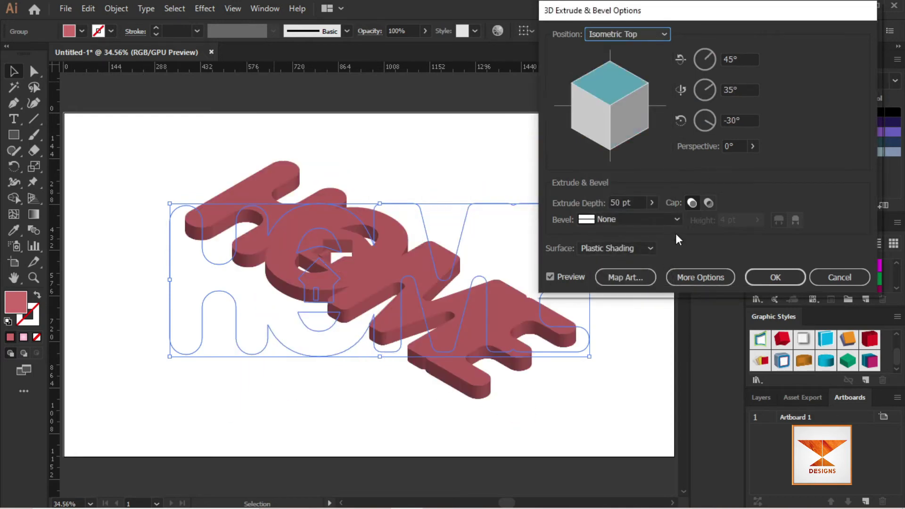
- Expand the surface lighting options and add a second light at the left edge of the shading sphere
left_click(650, 248)
left_click(701, 277)
left_click(701, 277)
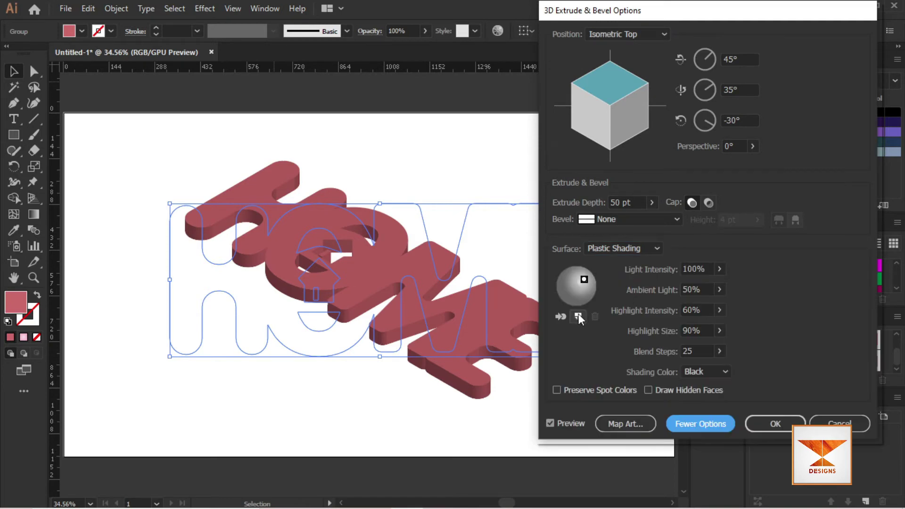
left_click_drag(559, 279, 558, 278)
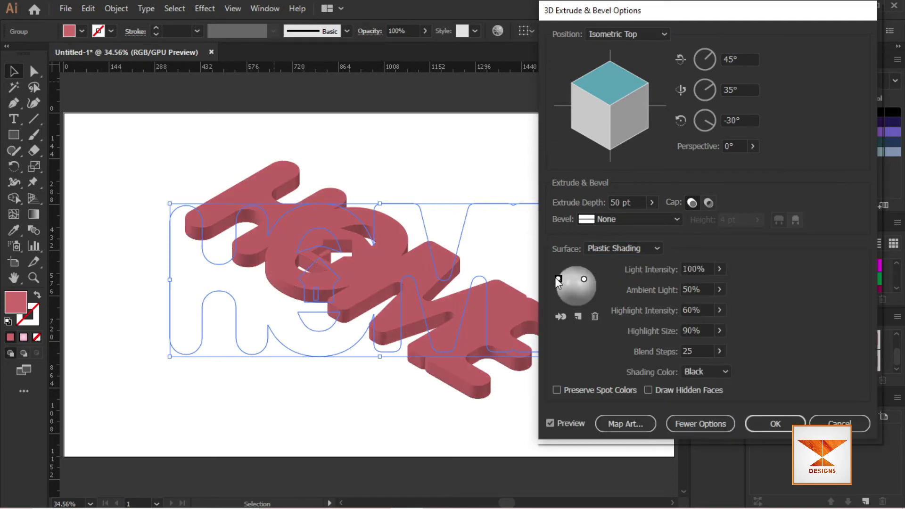
- Enable Draw Hidden Faces for the extrusion, and switch Preserve Spot Colors on and back off
left_click(628, 392)
left_click(650, 390)
left_click(706, 372)
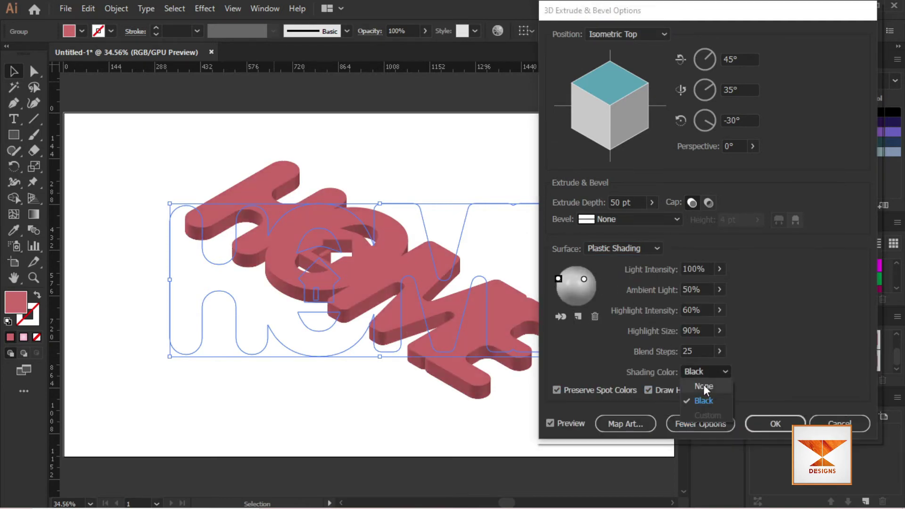
left_click(583, 391)
left_click(583, 391)
- Set the extrusion's shading color to a custom light pink
left_click(707, 372)
left_click(712, 415)
left_click(742, 376)
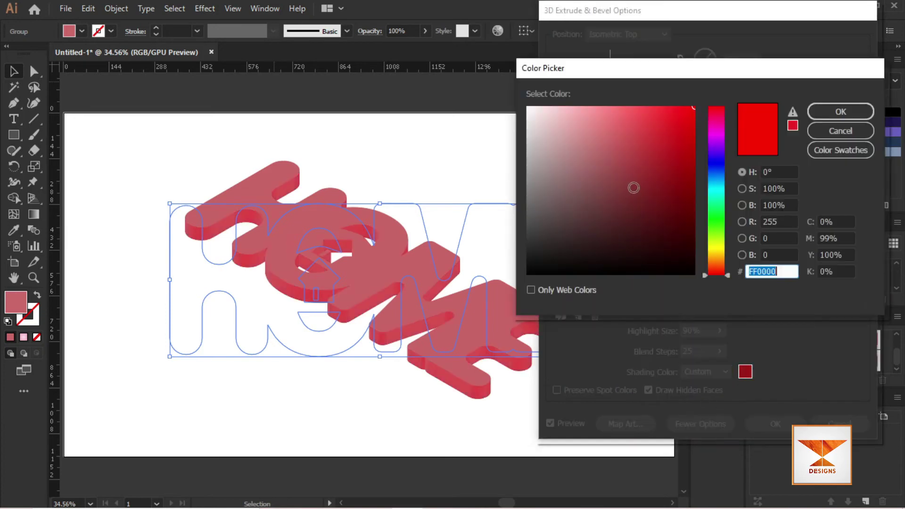
mouse_move(633, 187)
left_mouse_down()
mouse_move(575, 152)
mouse_move(558, 107)
left_mouse_up()
left_click(841, 111)
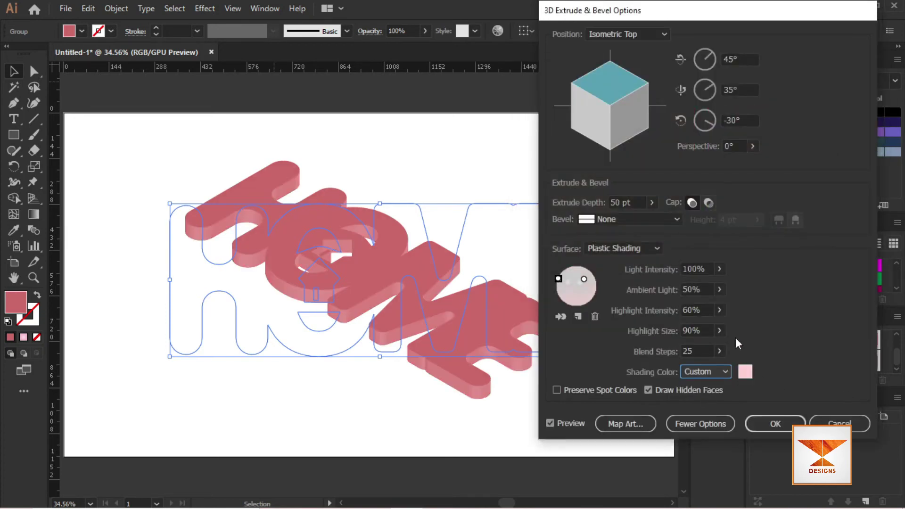
- Adjust the plastic shading to 20% ambient light, 67% highlight intensity and 96 blend steps
left_click(720, 310)
mouse_move(703, 307)
left_mouse_down()
mouse_move(686, 306)
mouse_move(704, 321)
left_mouse_up()
left_click(719, 269)
left_click(720, 310)
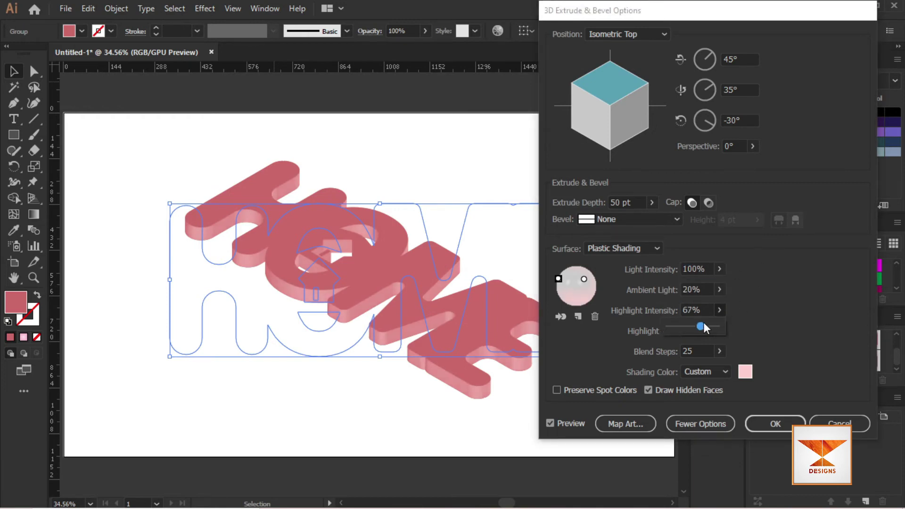
left_click(720, 351)
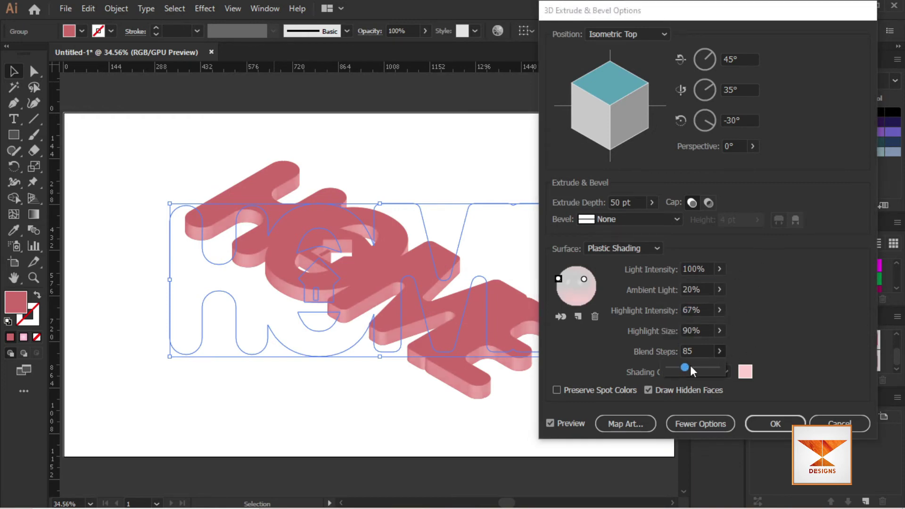
left_click_drag(667, 366, 685, 366)
- Give the extruded wordmark a Tall-Round bevel with a height of 9 pt
left_click(642, 218)
left_click(622, 379)
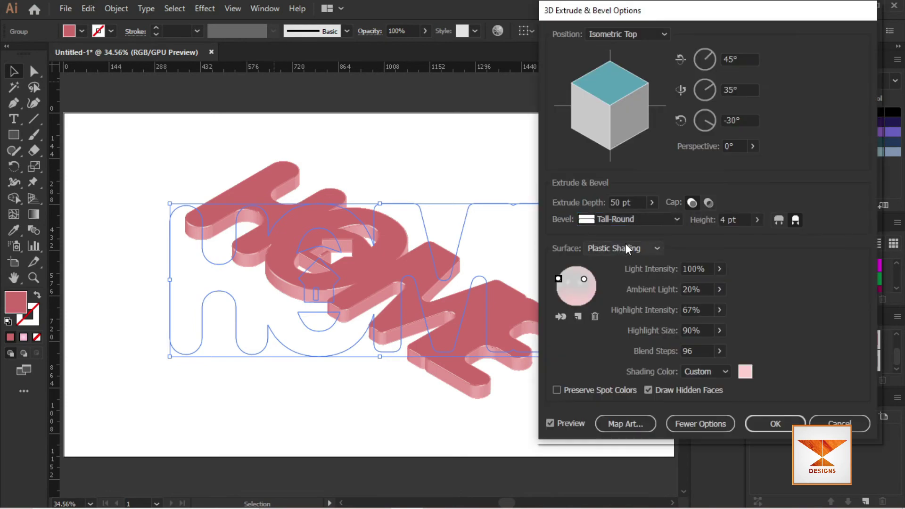
left_click(749, 220)
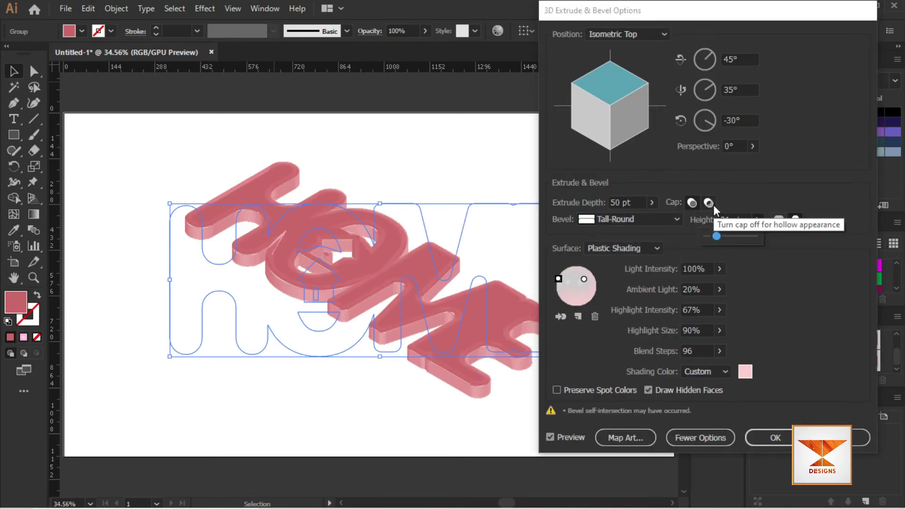
left_click_drag(717, 236, 711, 236)
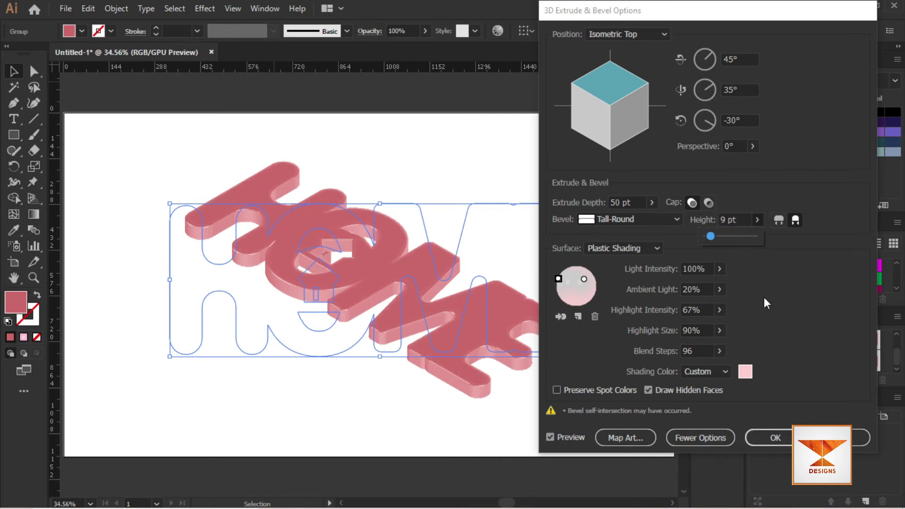
left_click(676, 413)
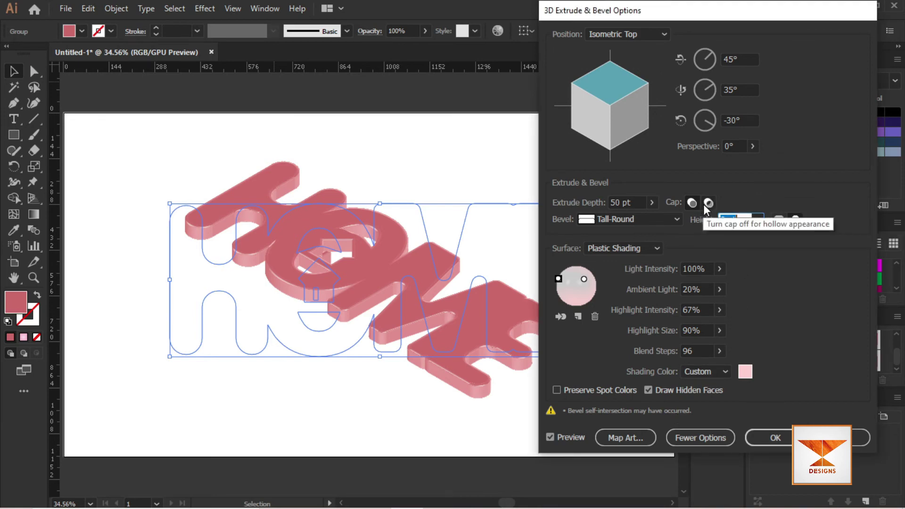
- Increase the wordmark's extrude depth to 439 pt
left_click(652, 203)
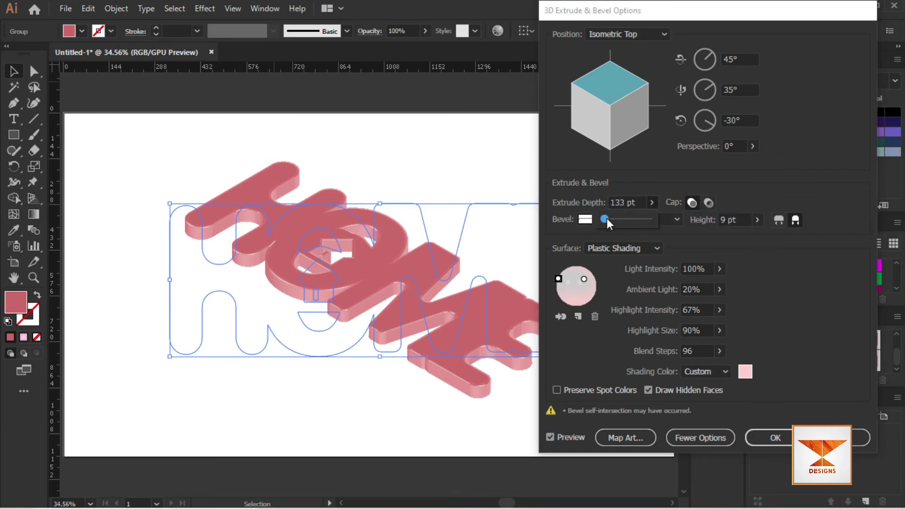
left_click_drag(609, 220, 615, 220)
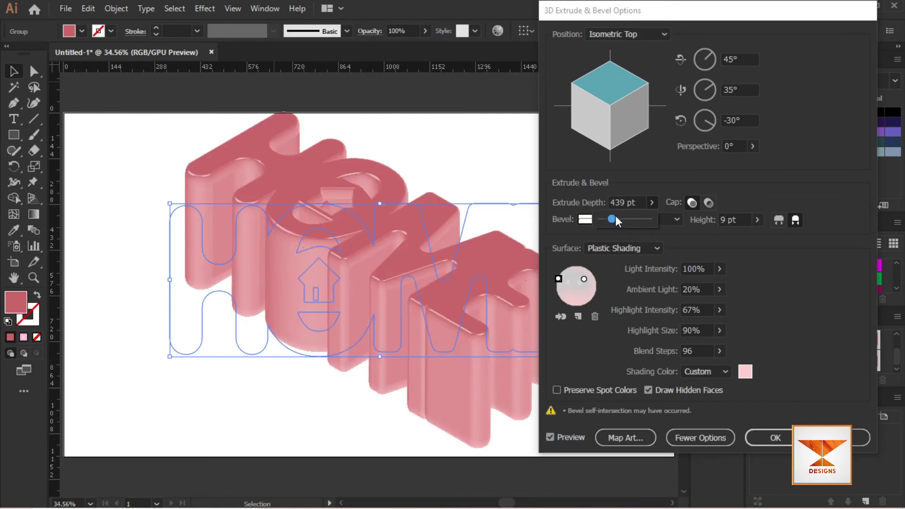
left_click(632, 202)
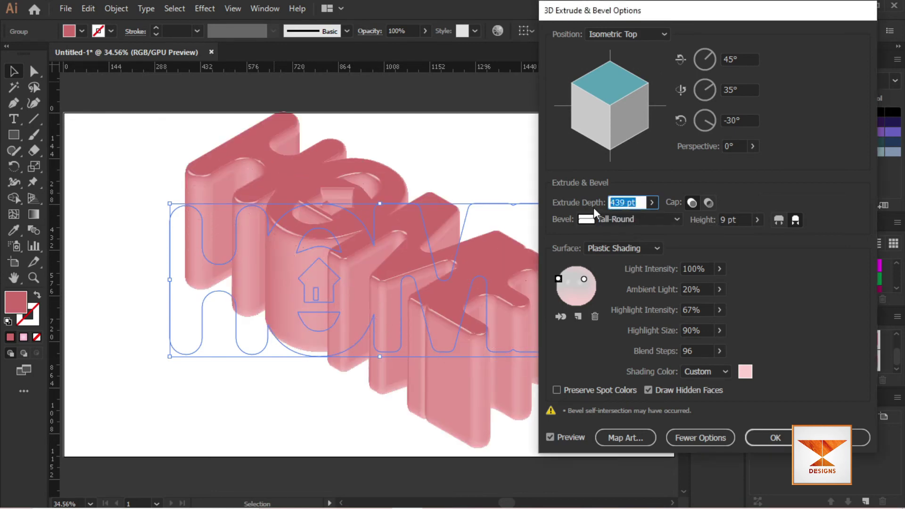
- Set the wordmark's extrude depth to 200 pt, apply the 3D effect and deselect the wordmark
type("200")
key("Return")
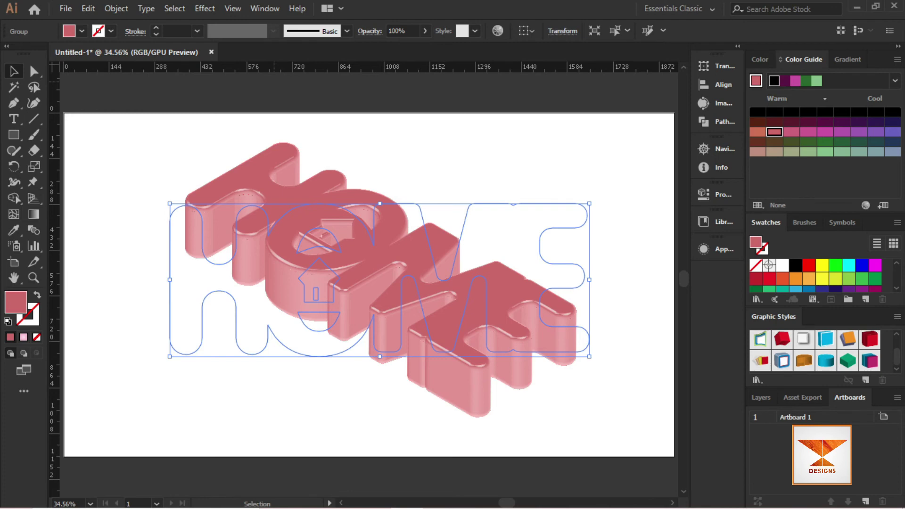
left_click(637, 219)
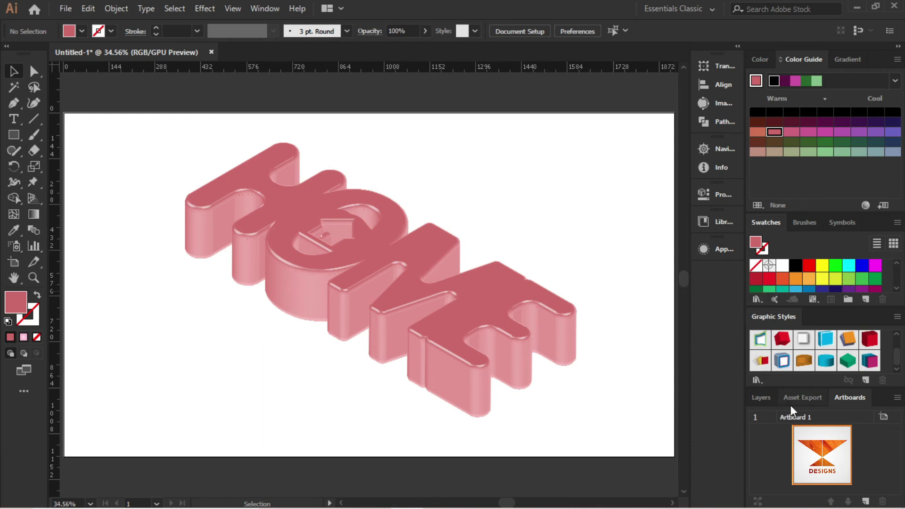
- Draw a rectangle on Layer 2 that covers the whole artboard
left_click(754, 399)
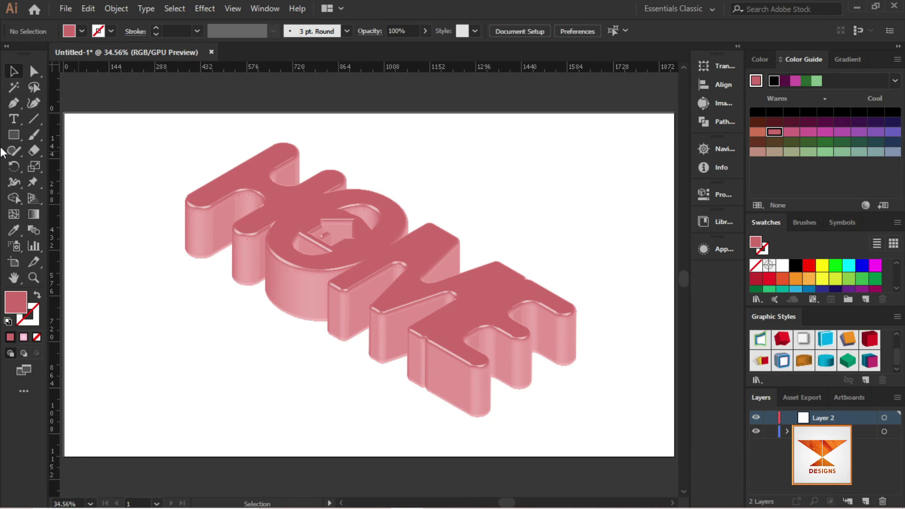
left_click(13, 140)
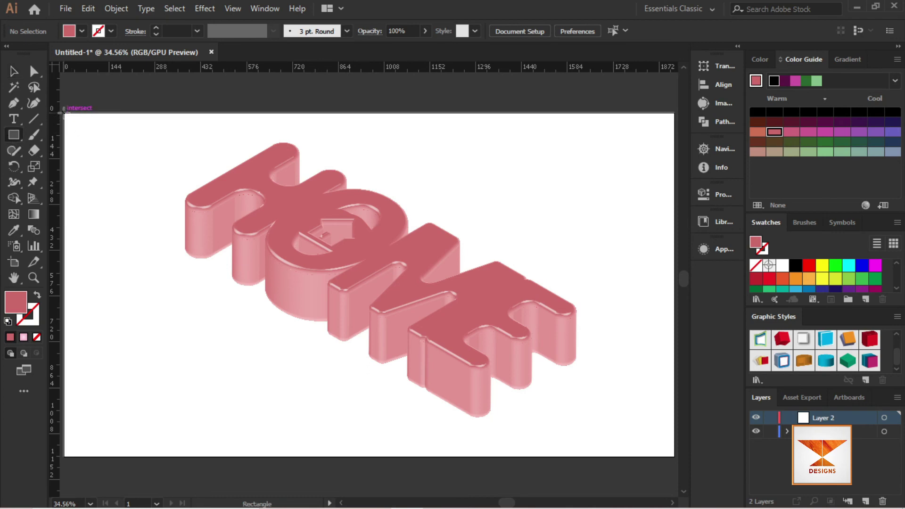
key("ctrl+minus")
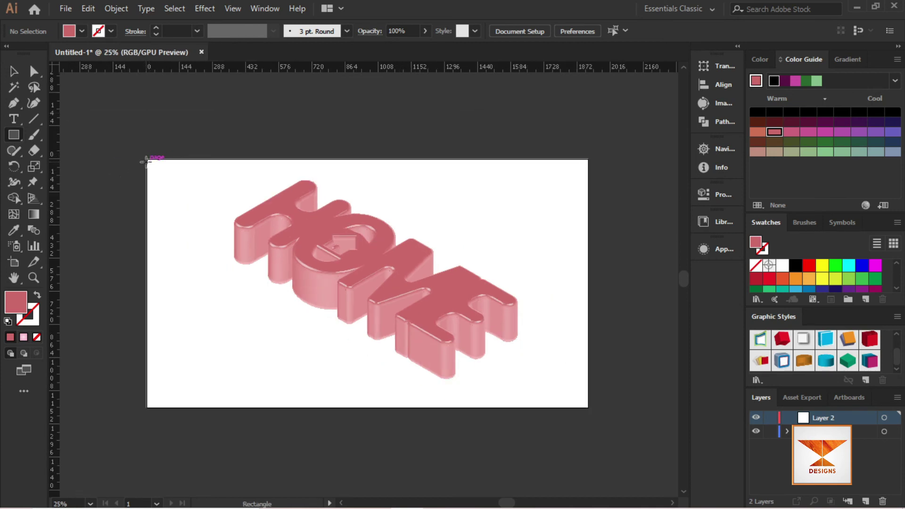
left_click_drag(146, 160, 587, 407)
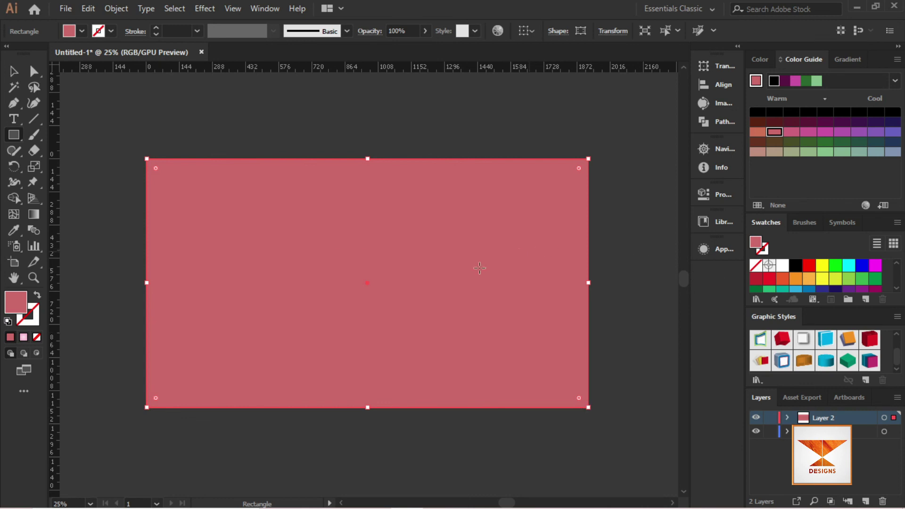
- Give the background rectangle a pinker rose fill and place it behind the wordmark by moving Layer 2 below Layer 1
left_click(18, 69)
right_click(461, 279)
mouse_move(501, 206)
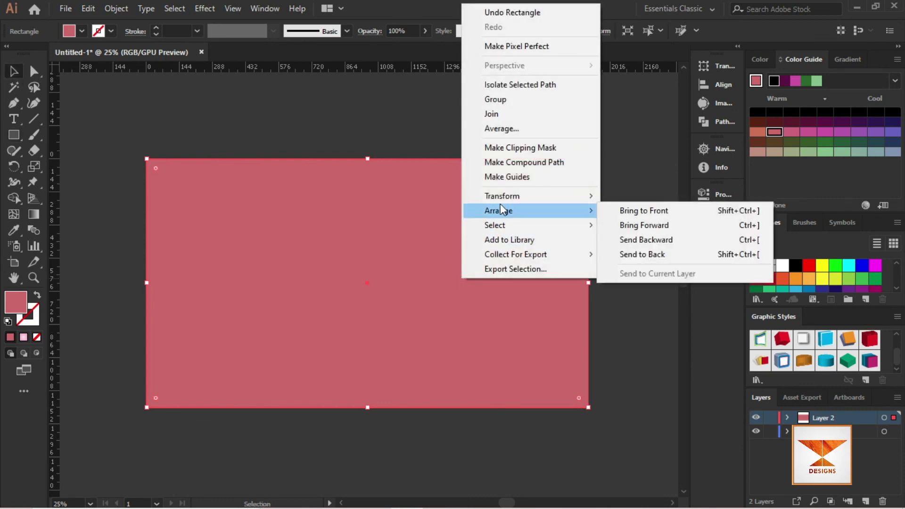
left_click(645, 254)
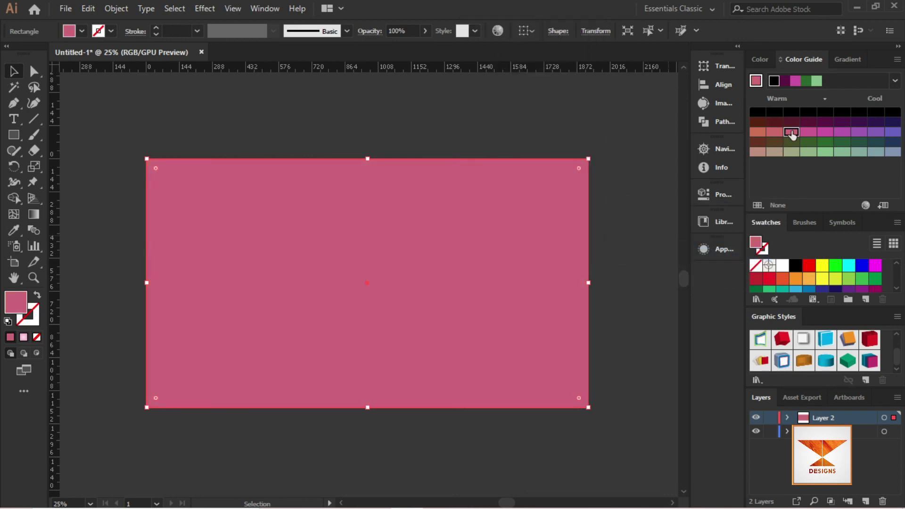
left_click(630, 281)
left_click_drag(824, 418, 824, 439)
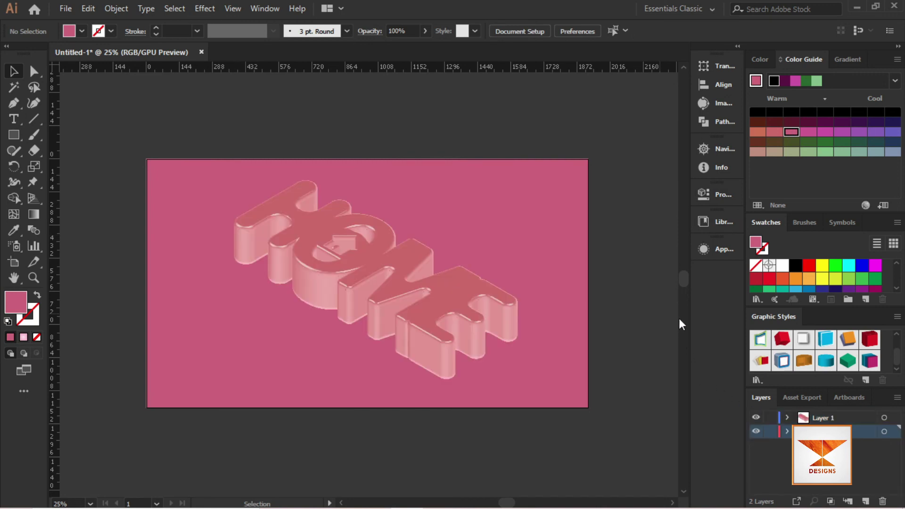
- Select the background rectangle behind the wordmark
left_click(556, 350)
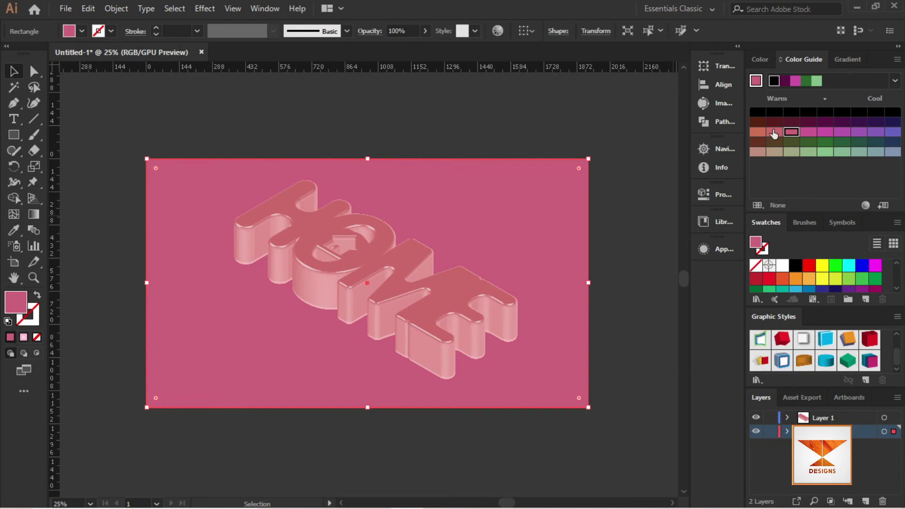